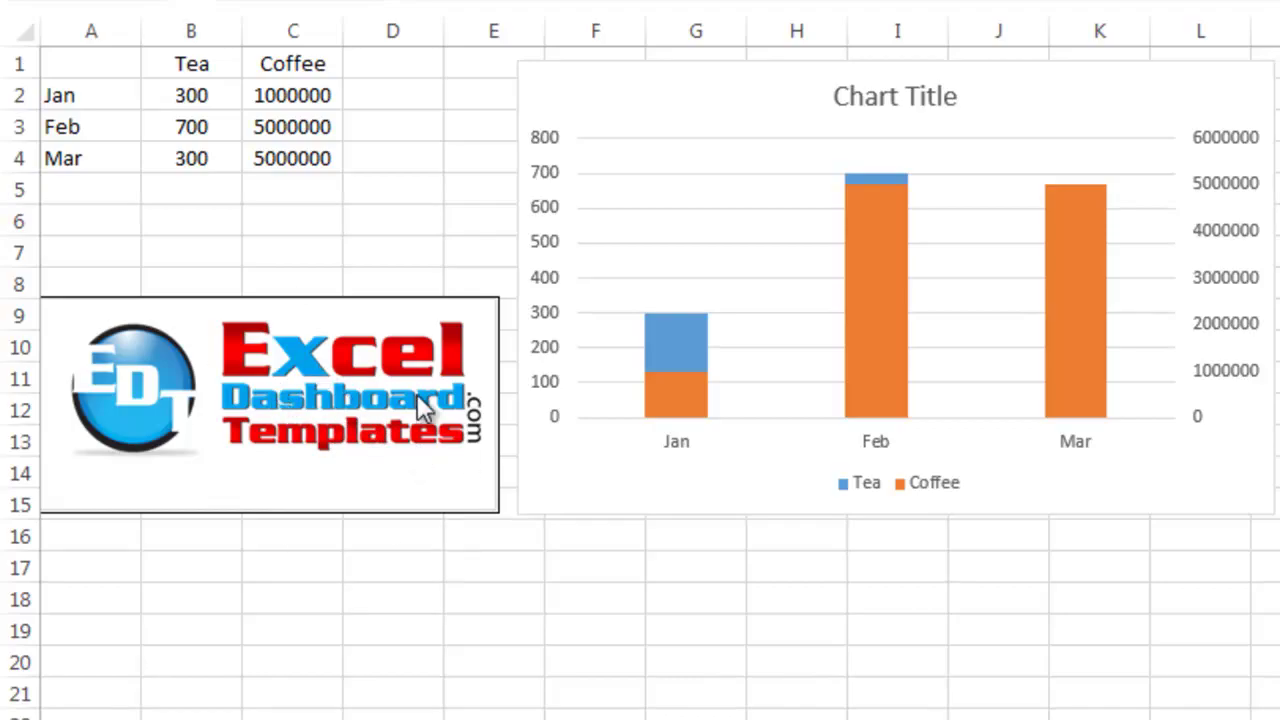
Step: Select the Tea and Coffee data A1:C4, then the chart, to check its source data
click(247, 445)
click(395, 215)
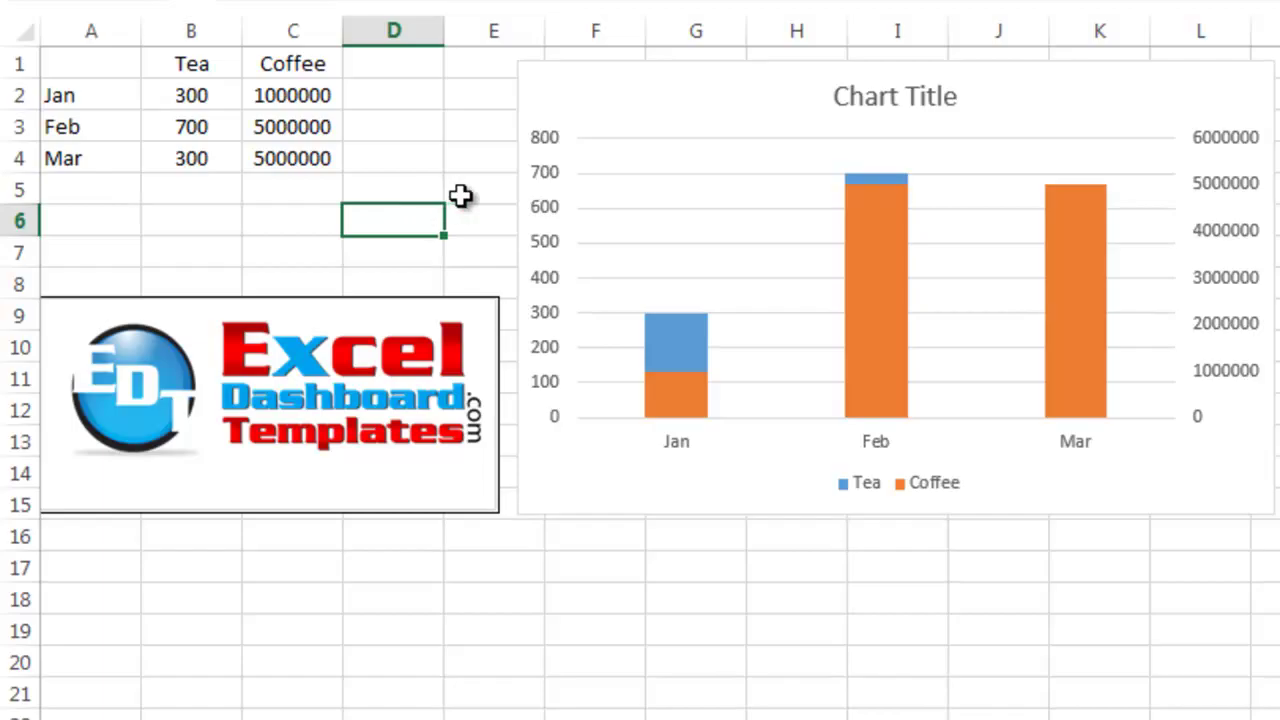
click(337, 193)
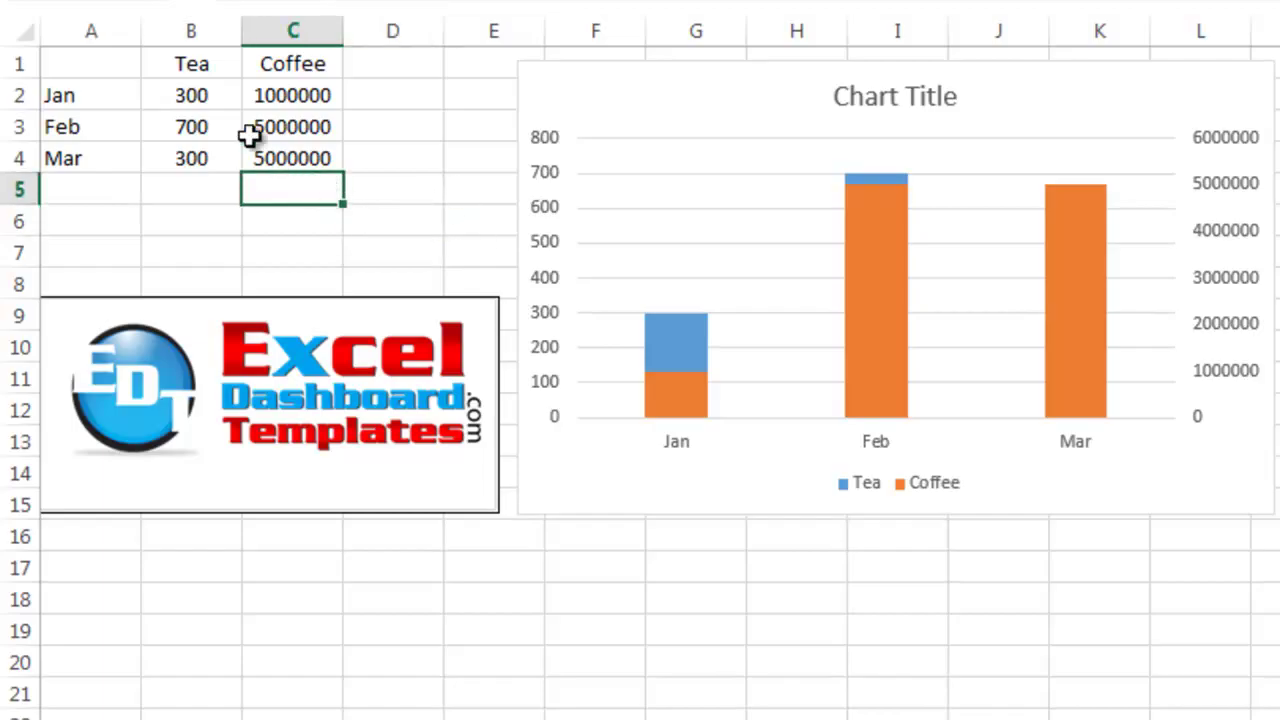
click(91, 66)
mouse_move(91, 66)
mouse_down()
mouse_move(240, 126)
mouse_move(266, 154)
mouse_up()
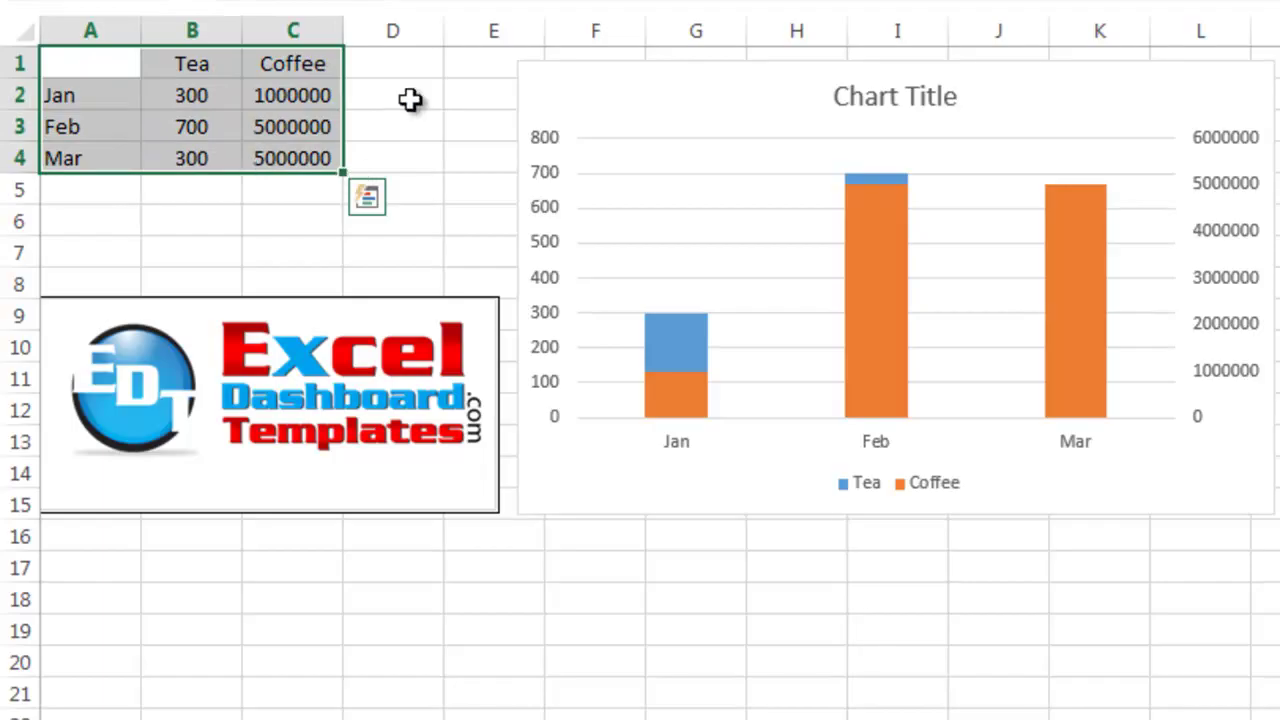
click(600, 115)
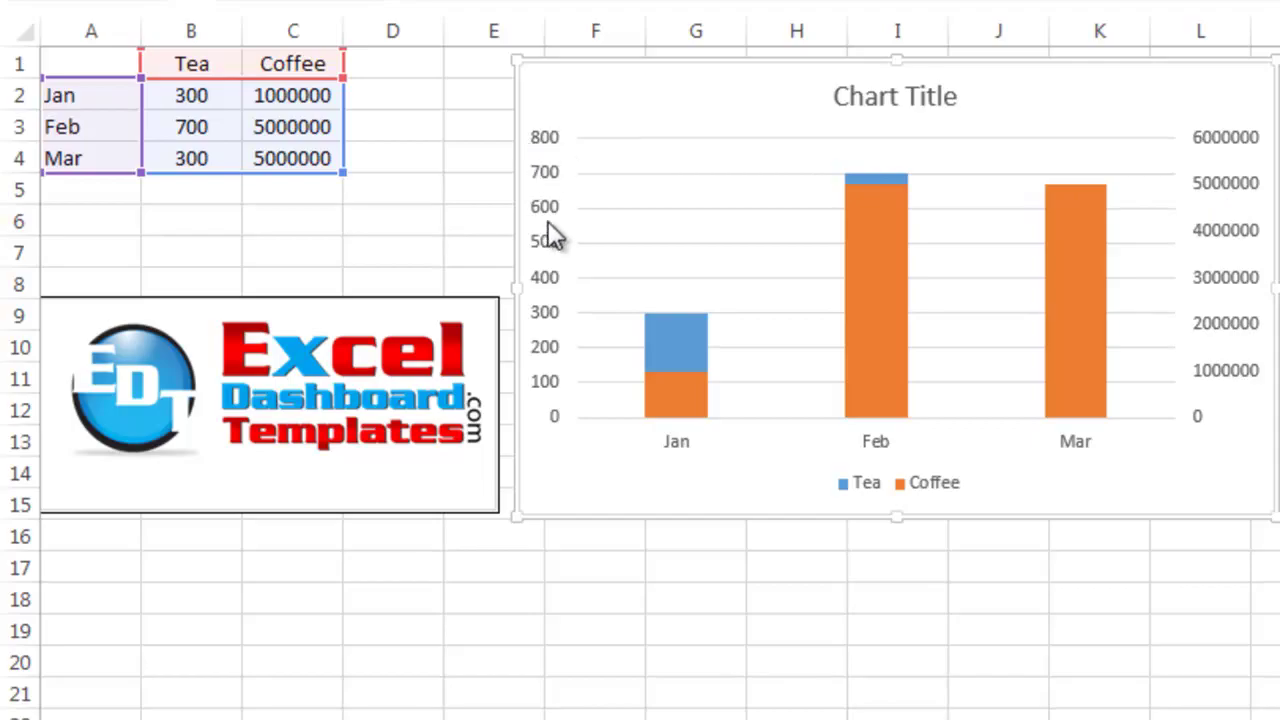
Step: Undo the secondary axis so the Coffee series returns to the primary axis
mouse_move(698, 338)
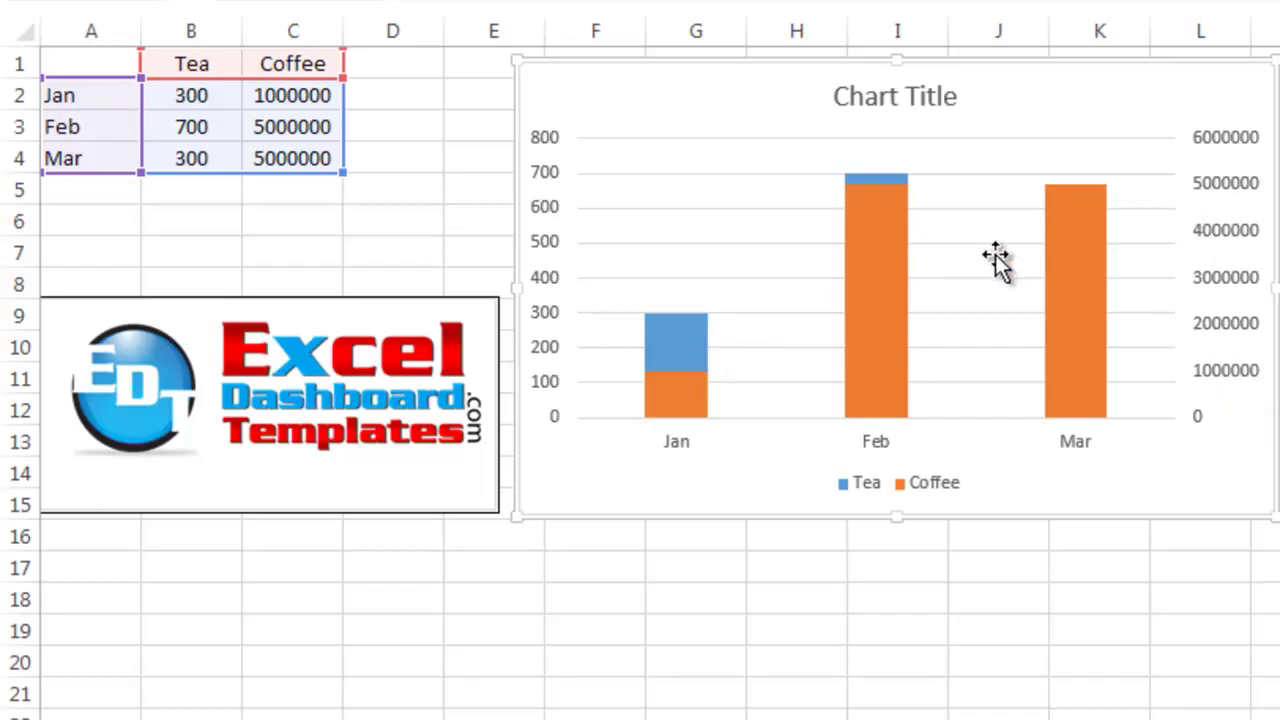
mouse_move(880, 273)
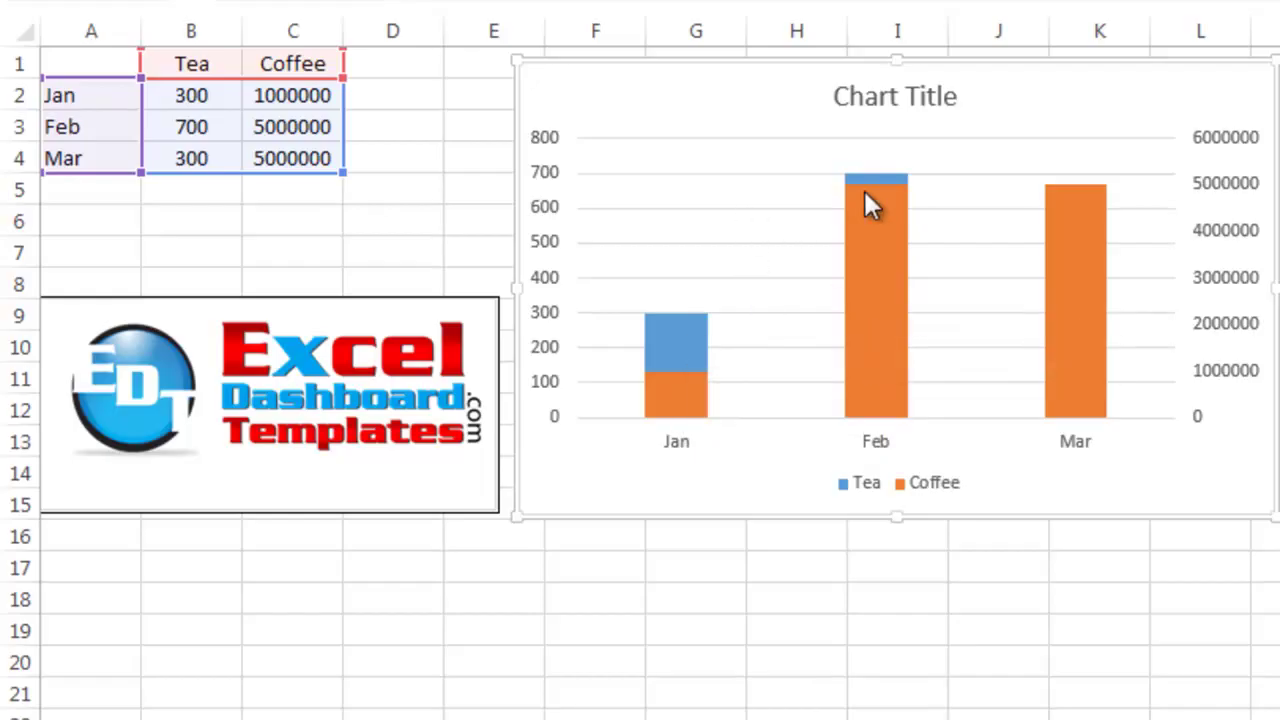
click(1214, 160)
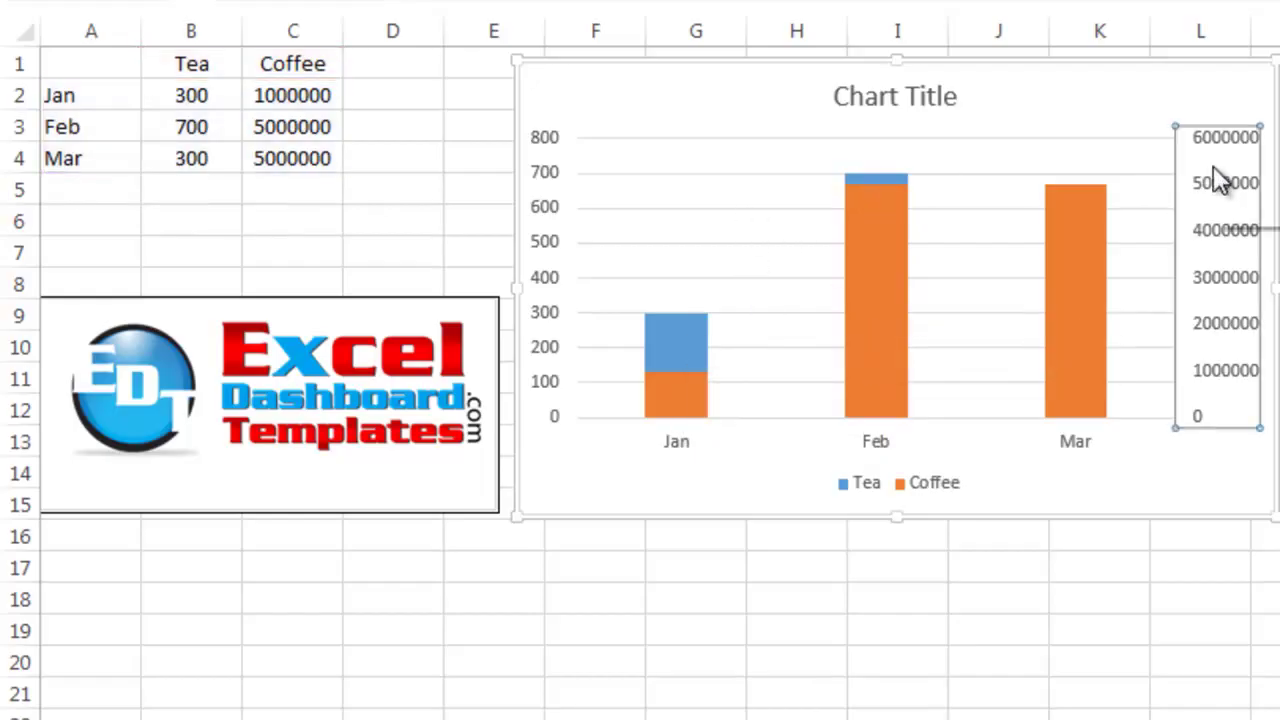
mouse_move(913, 212)
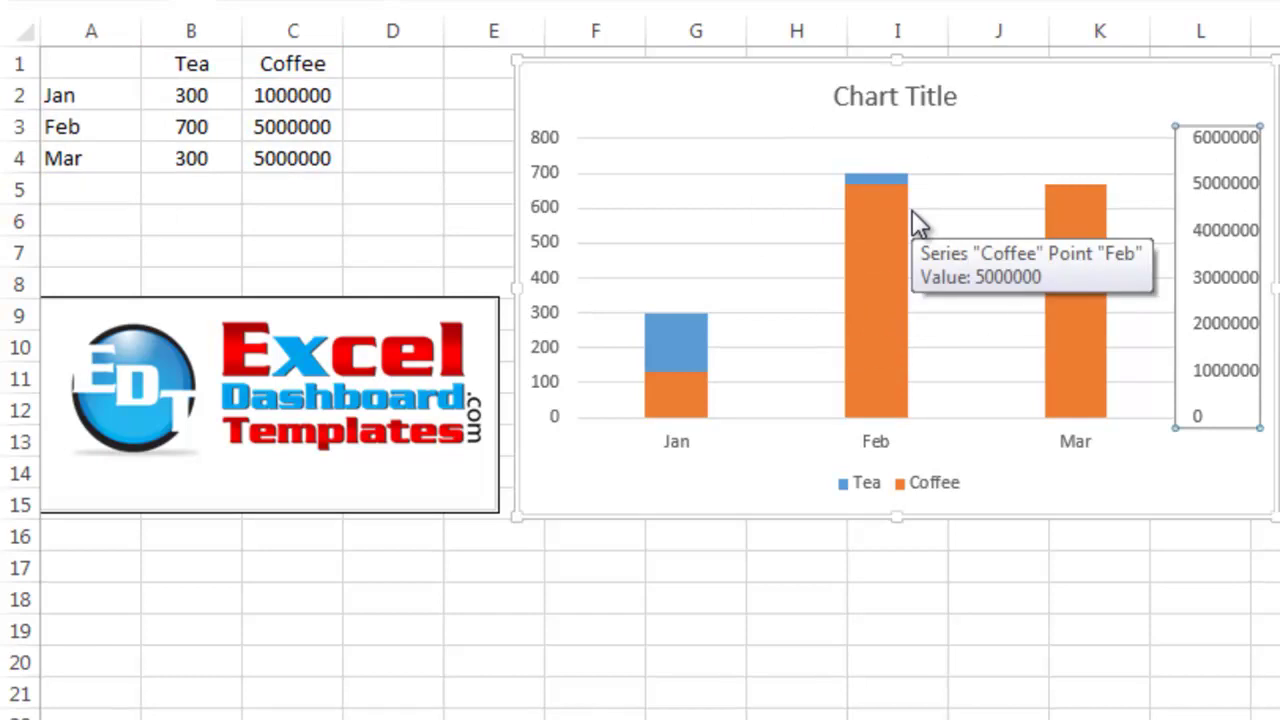
click(1134, 570)
key(ctrl+z)
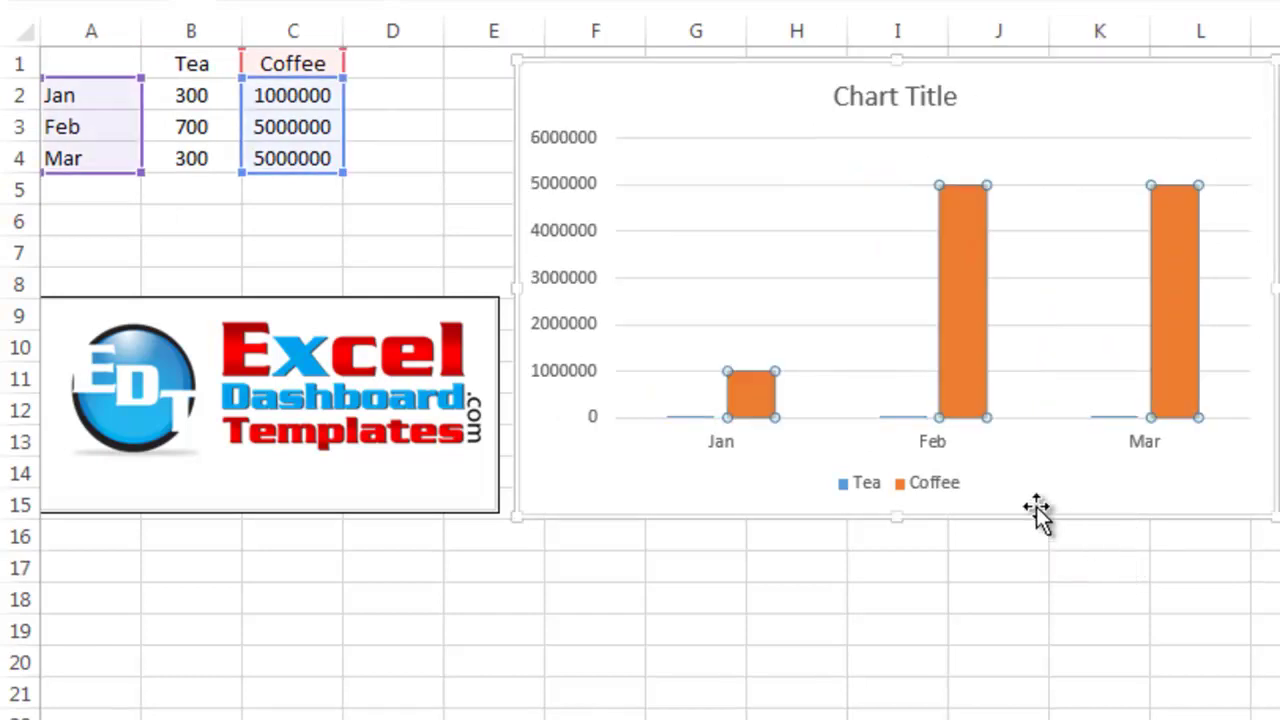
Step: Select the Coffee series and nearby chart elements to find its formatting options
click(979, 337)
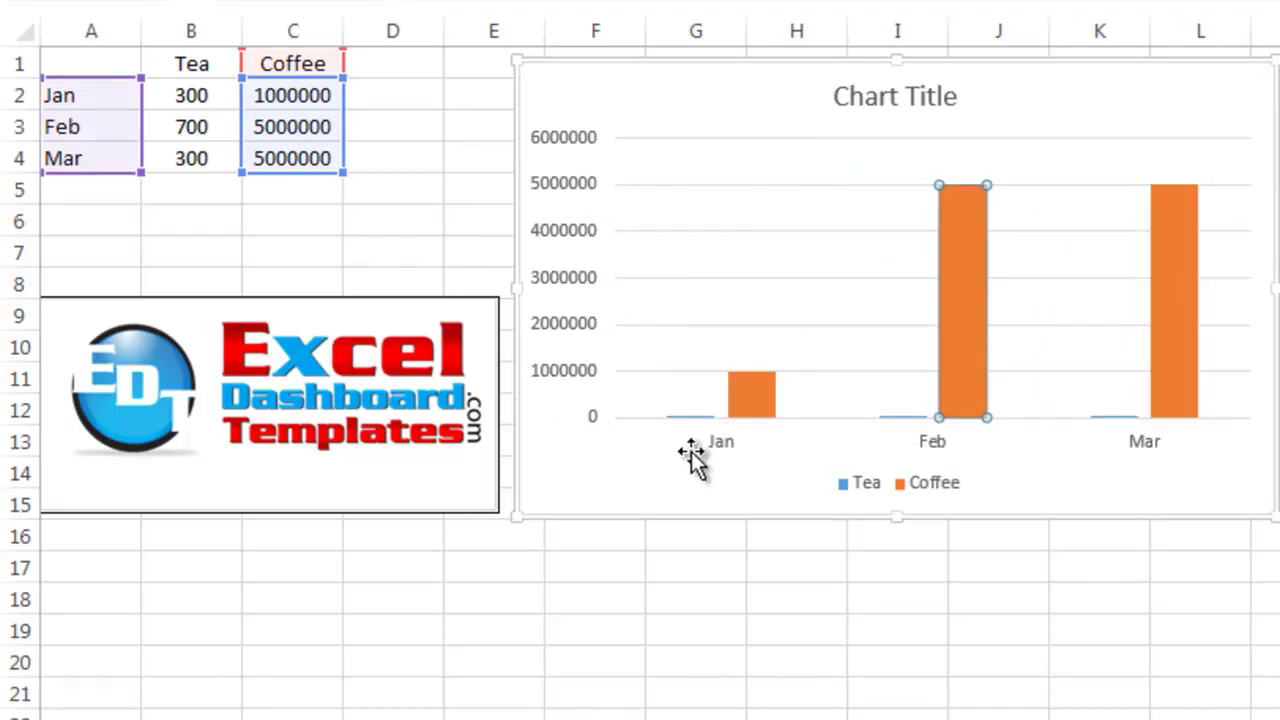
click(691, 418)
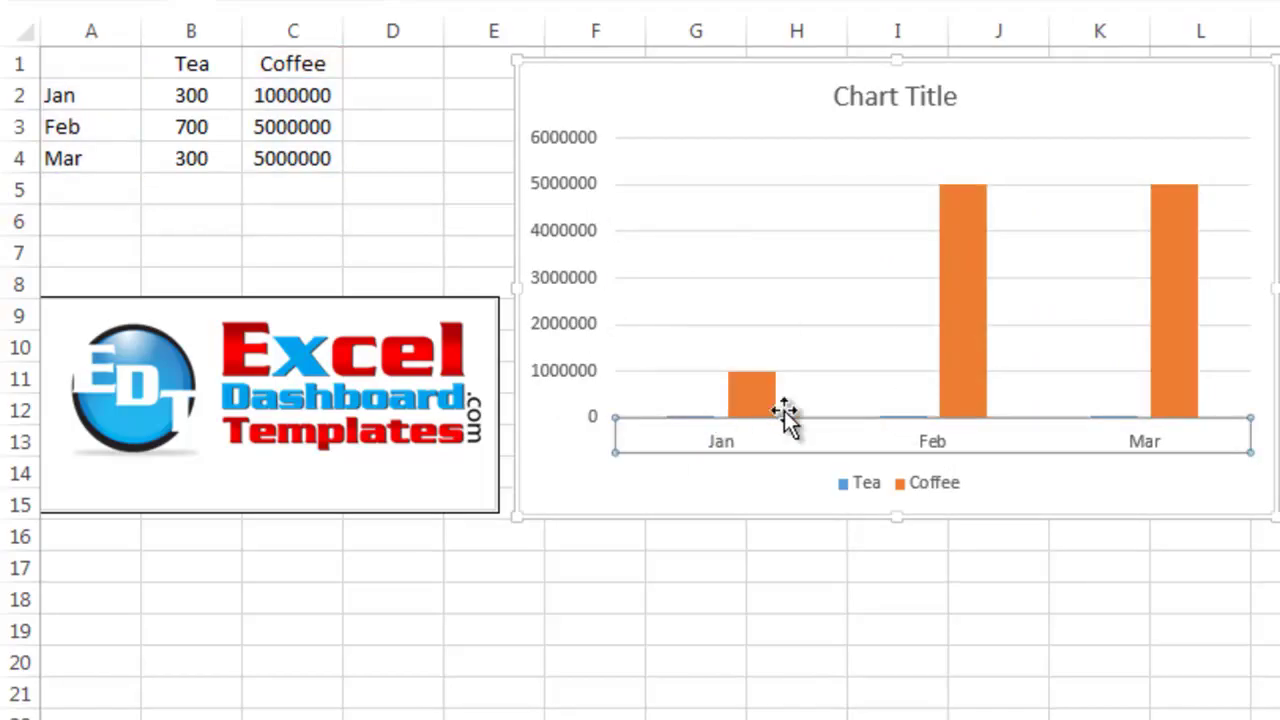
click(755, 385)
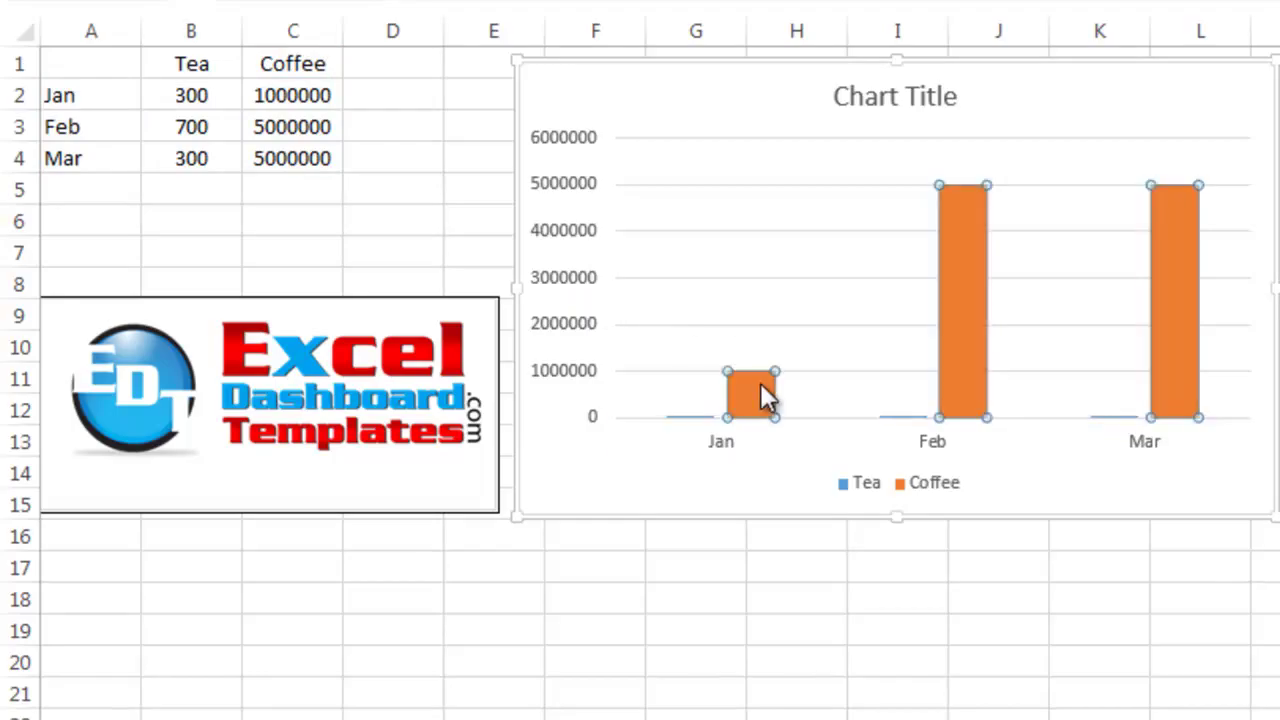
right_click(749, 383)
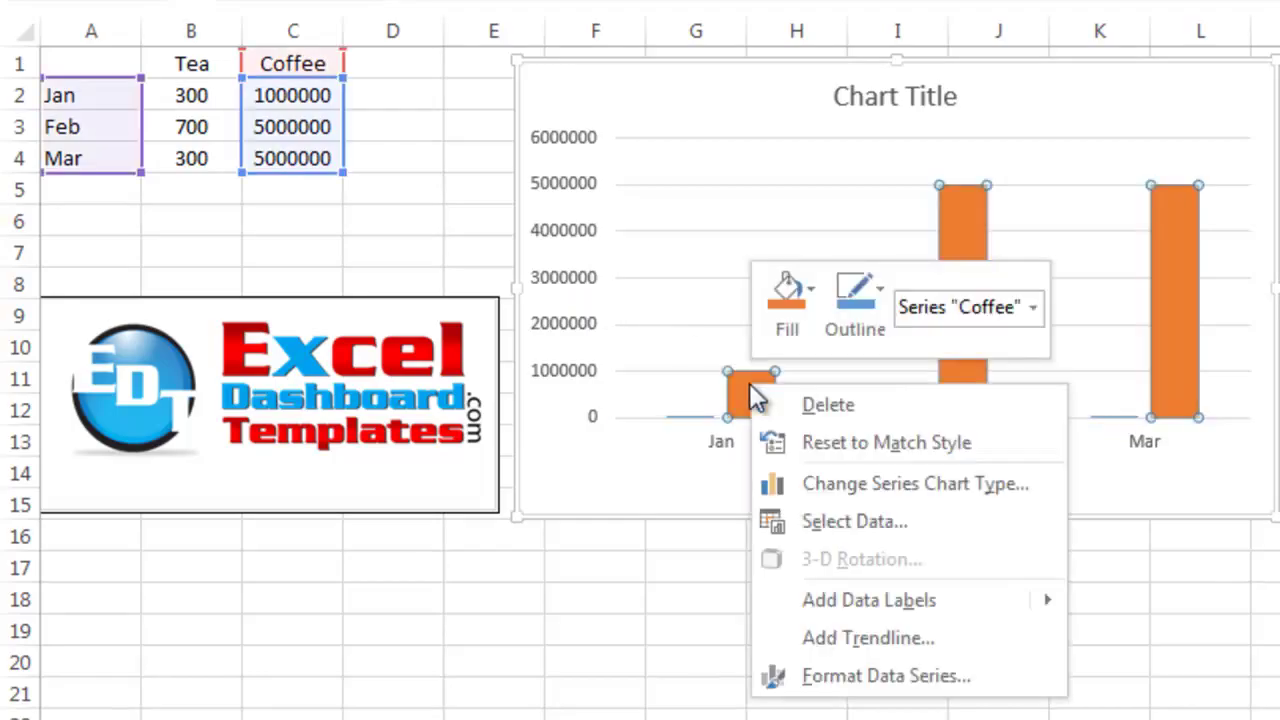
click(871, 680)
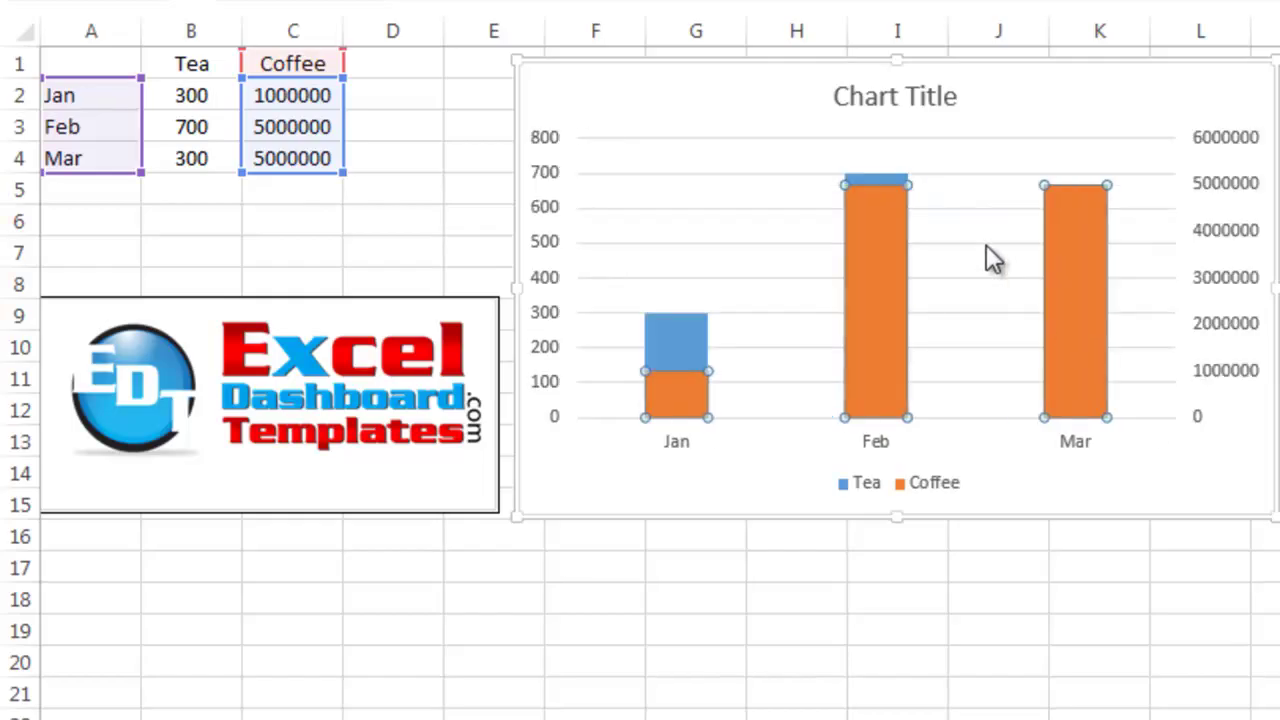
click(913, 240)
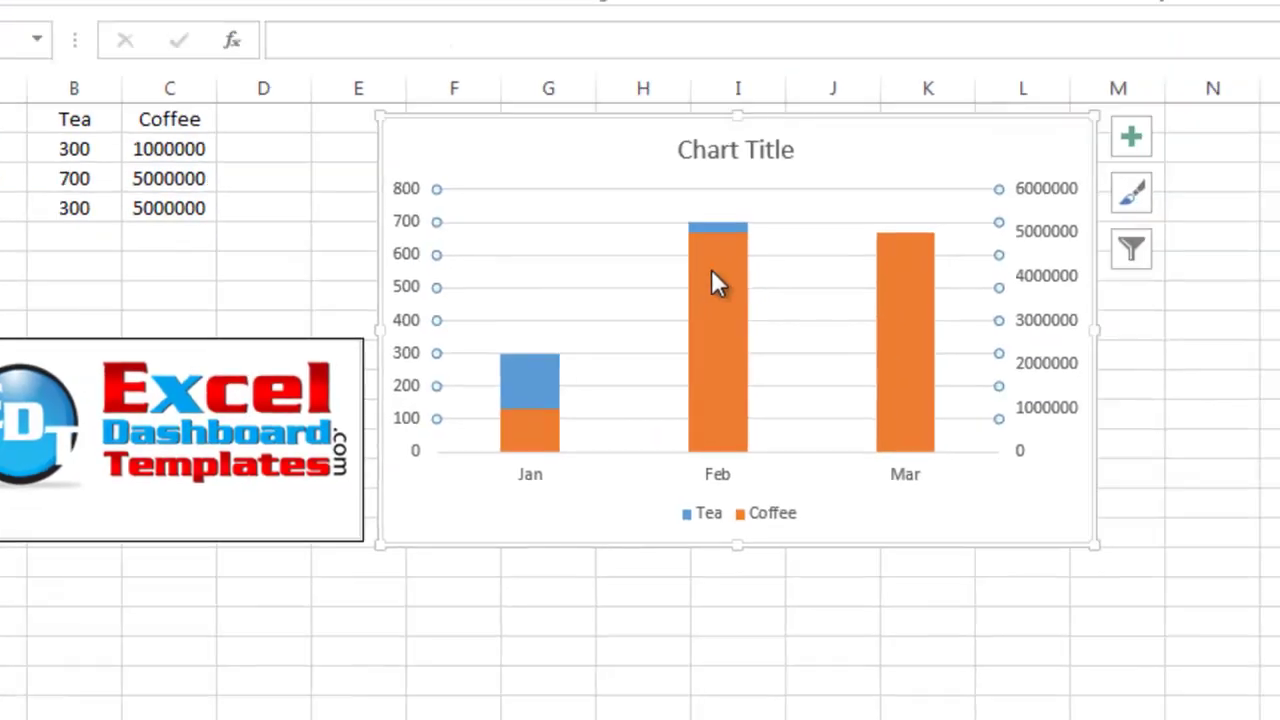
Step: Give the Coffee series a 209% gap width and -30% series overlap
double_click(873, 228)
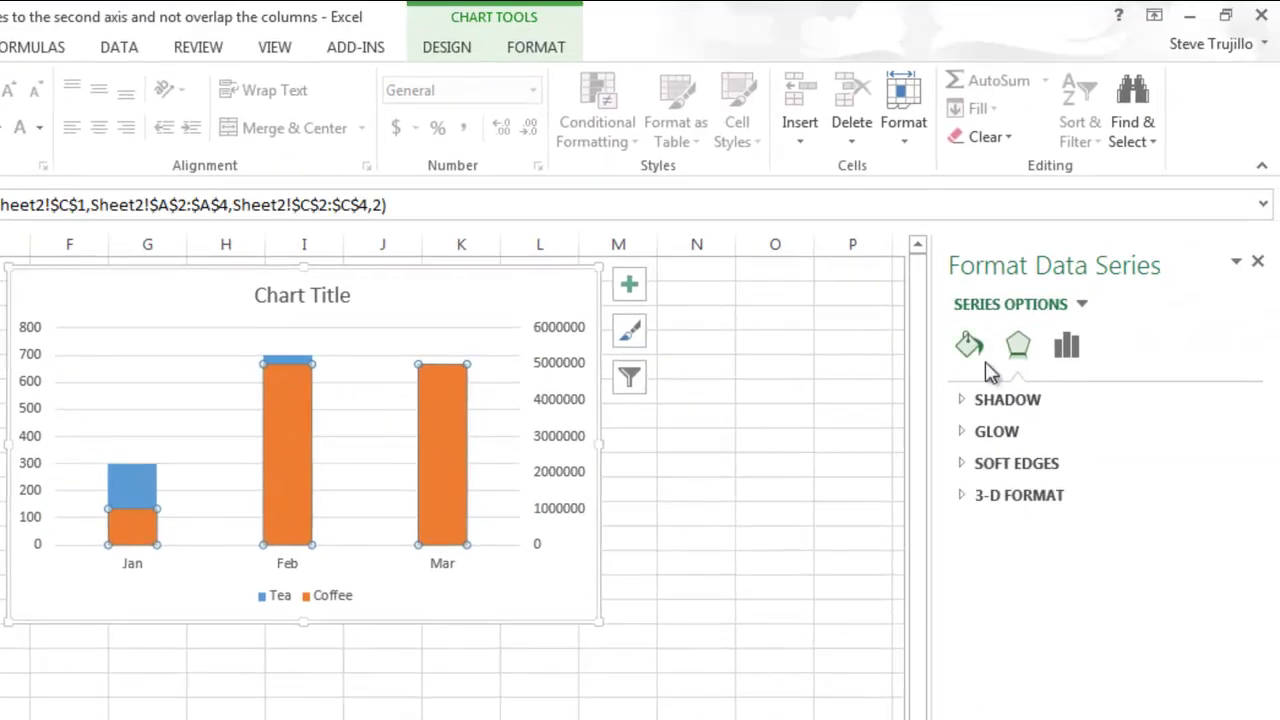
click(1065, 348)
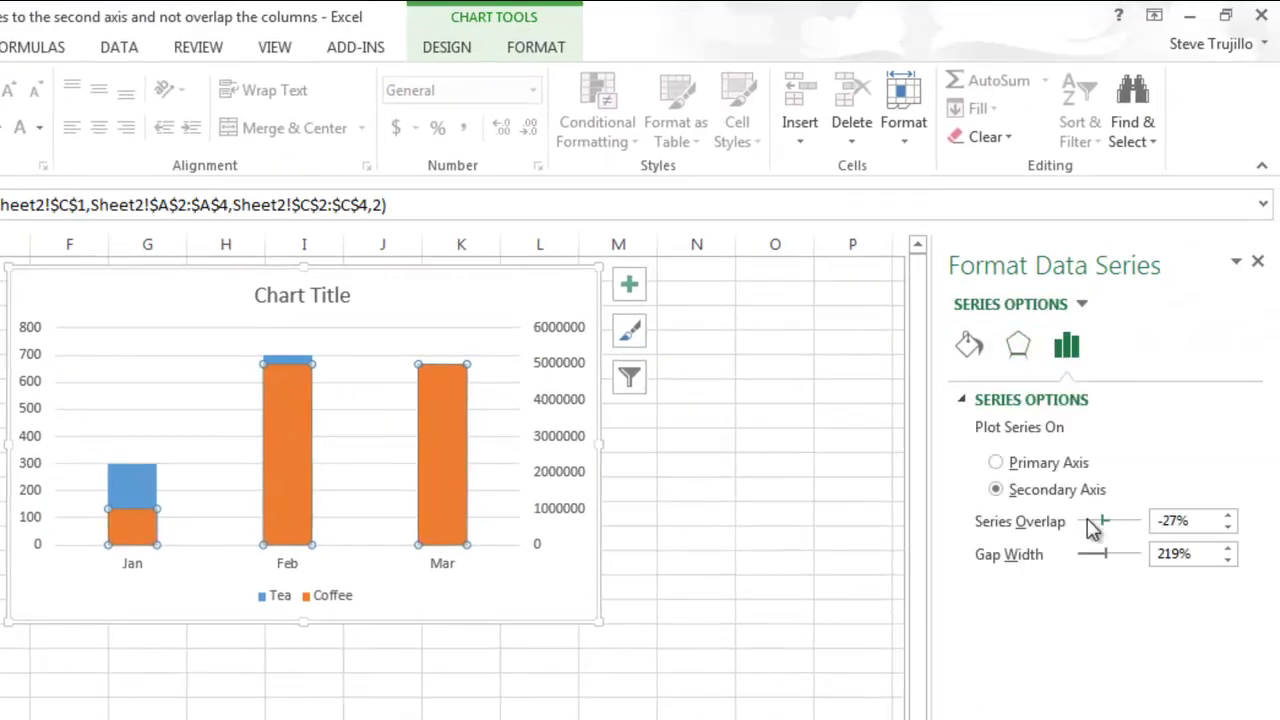
mouse_move(1120, 557)
mouse_down()
mouse_move(1143, 554)
mouse_move(1110, 560)
mouse_move(1137, 558)
mouse_up()
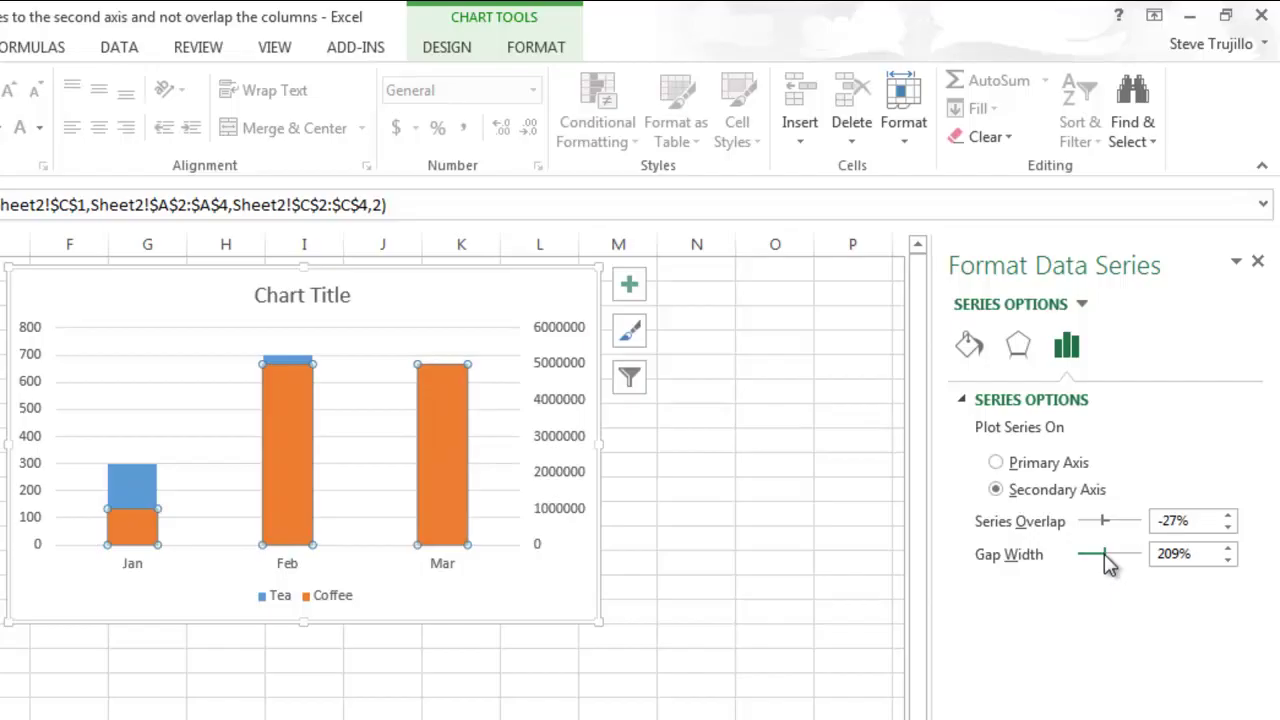
mouse_move(1102, 523)
mouse_down()
mouse_move(1139, 523)
mouse_move(1069, 530)
mouse_move(1097, 528)
mouse_up()
Step: Delete the existing chart from the sheet
click(851, 497)
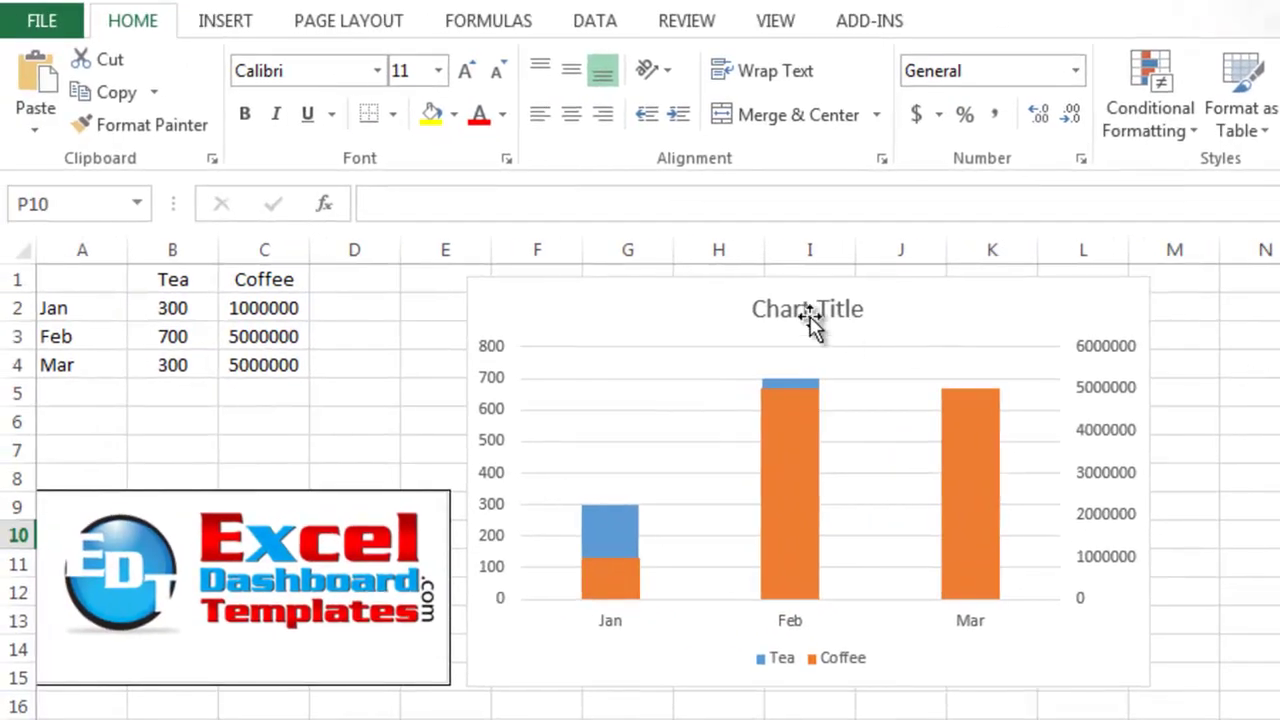
click(616, 292)
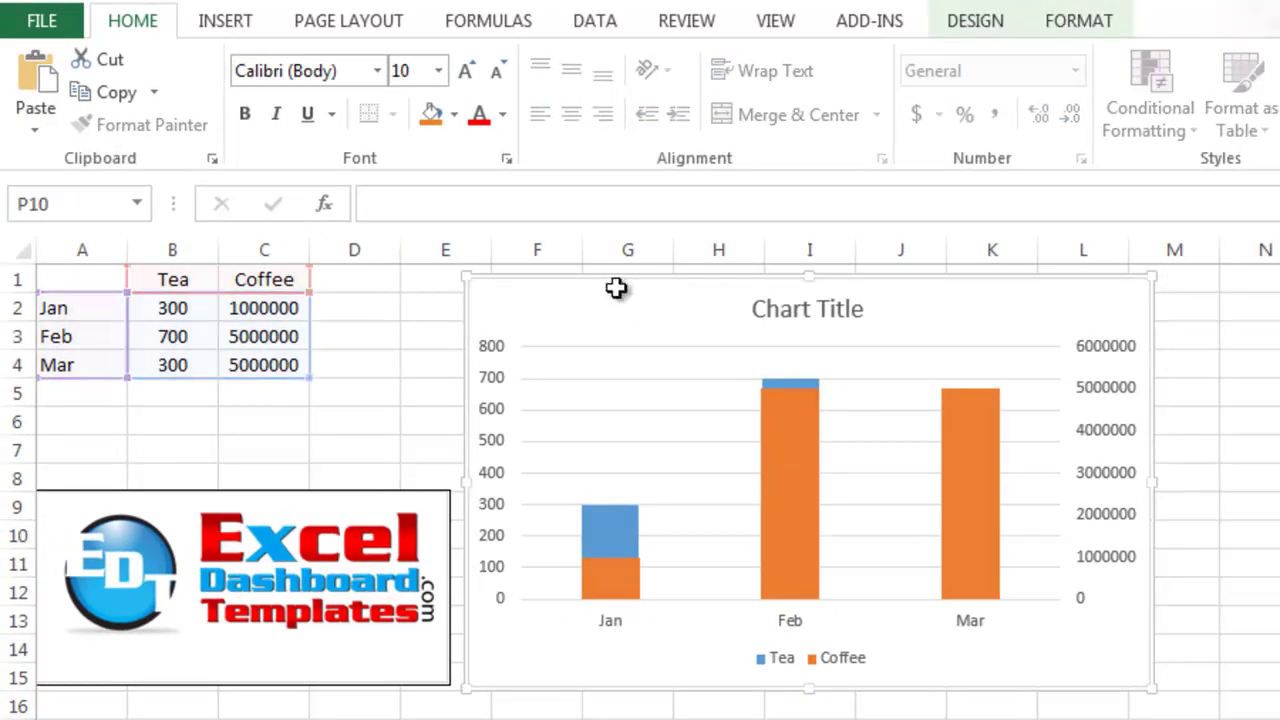
key(Delete)
click(463, 329)
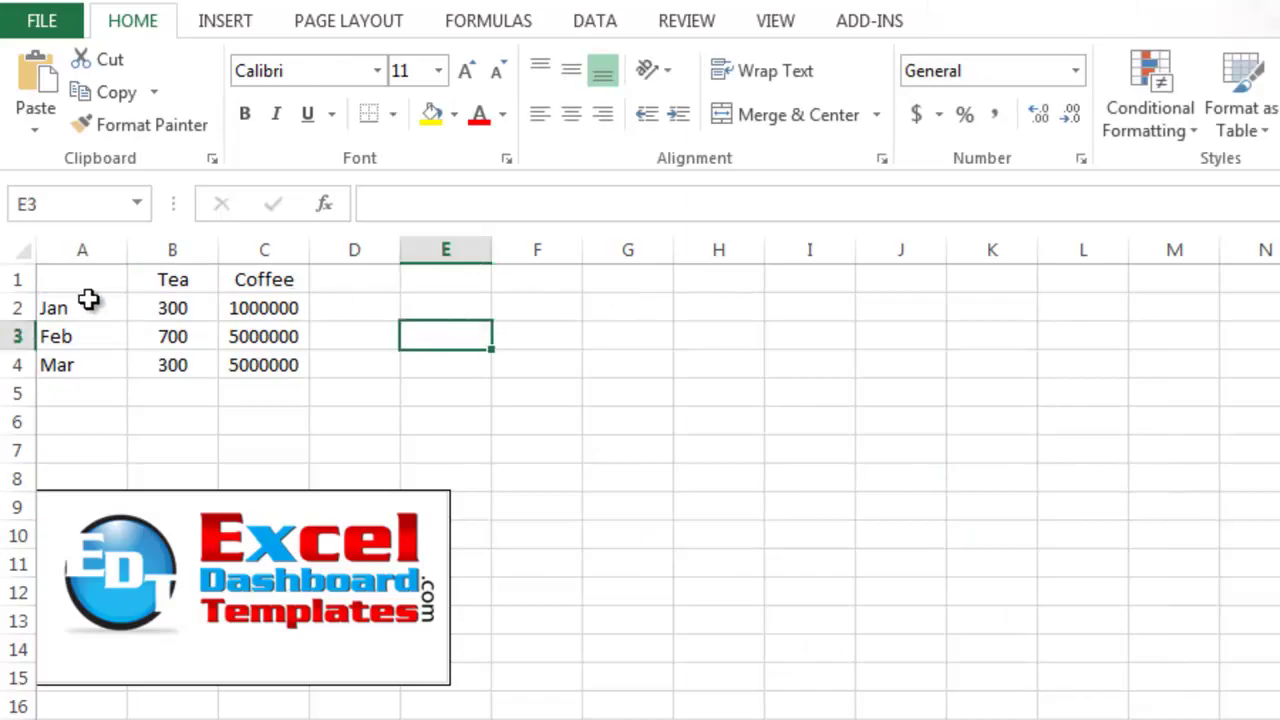
drag(84, 282, 242, 358)
click(402, 348)
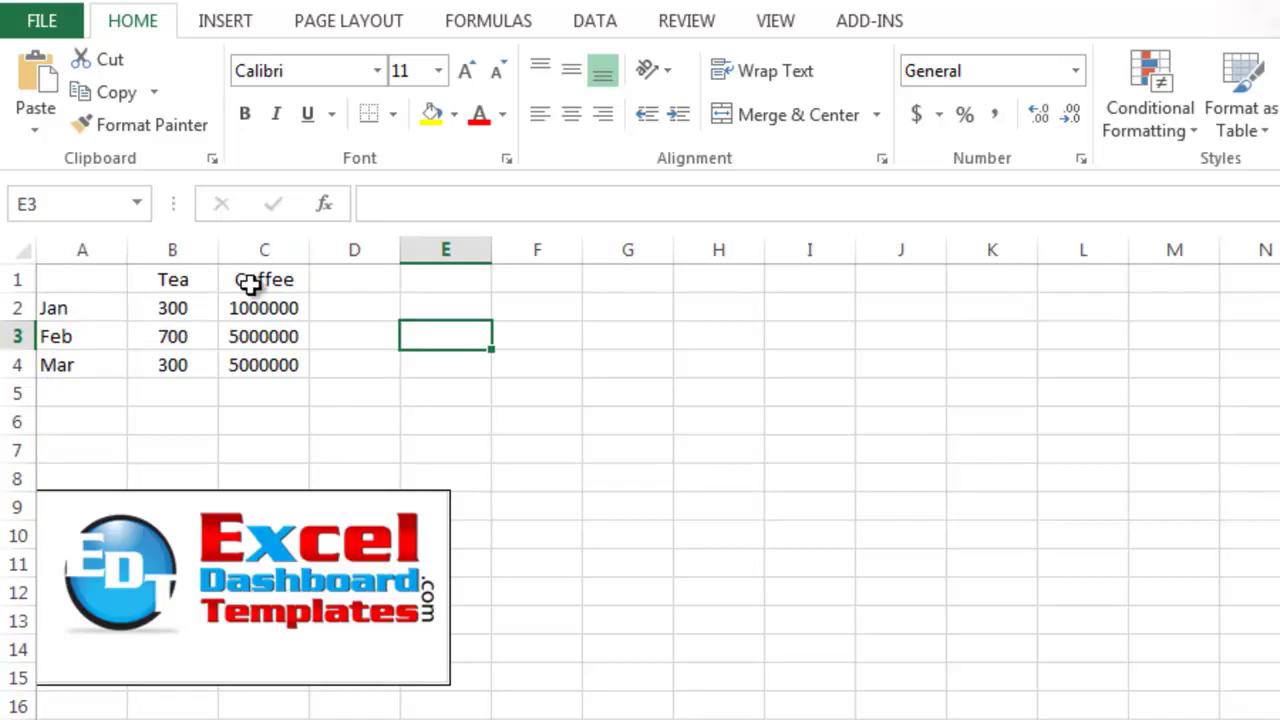
Step: Insert a blank column before Coffee with the heading 'Pad Tea' in C1
drag(198, 283, 190, 366)
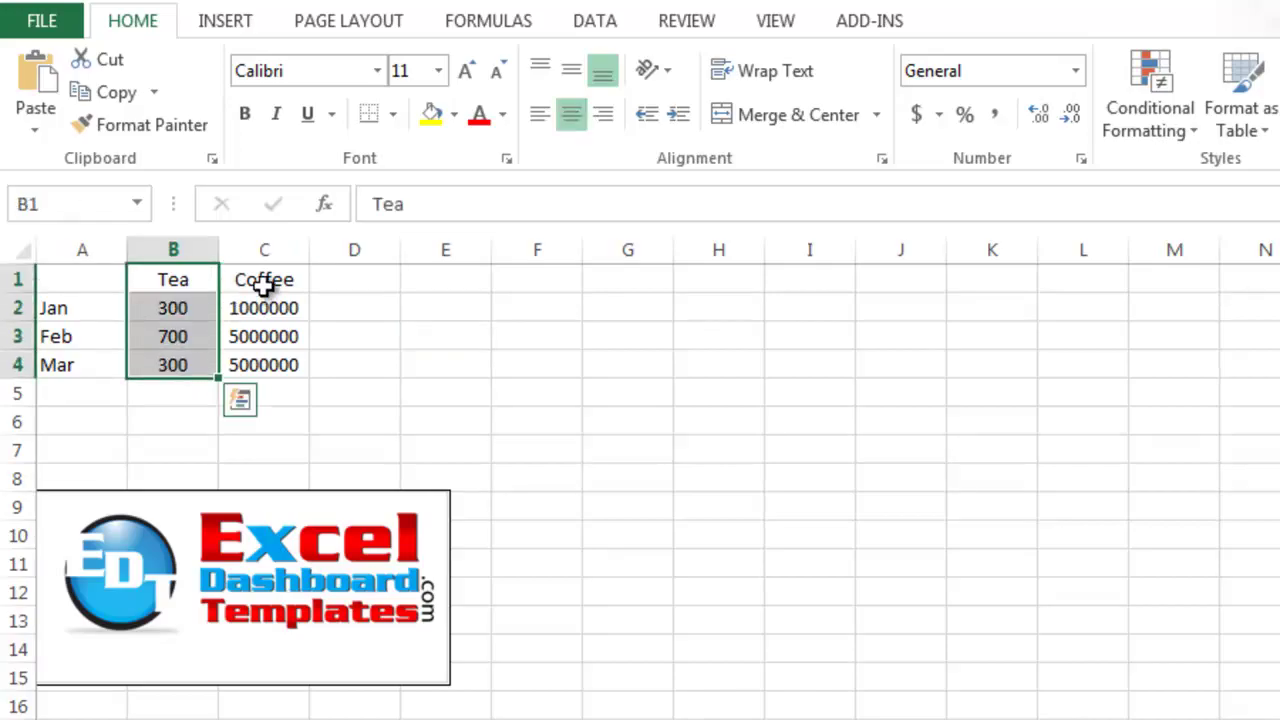
drag(263, 287, 271, 363)
click(265, 332)
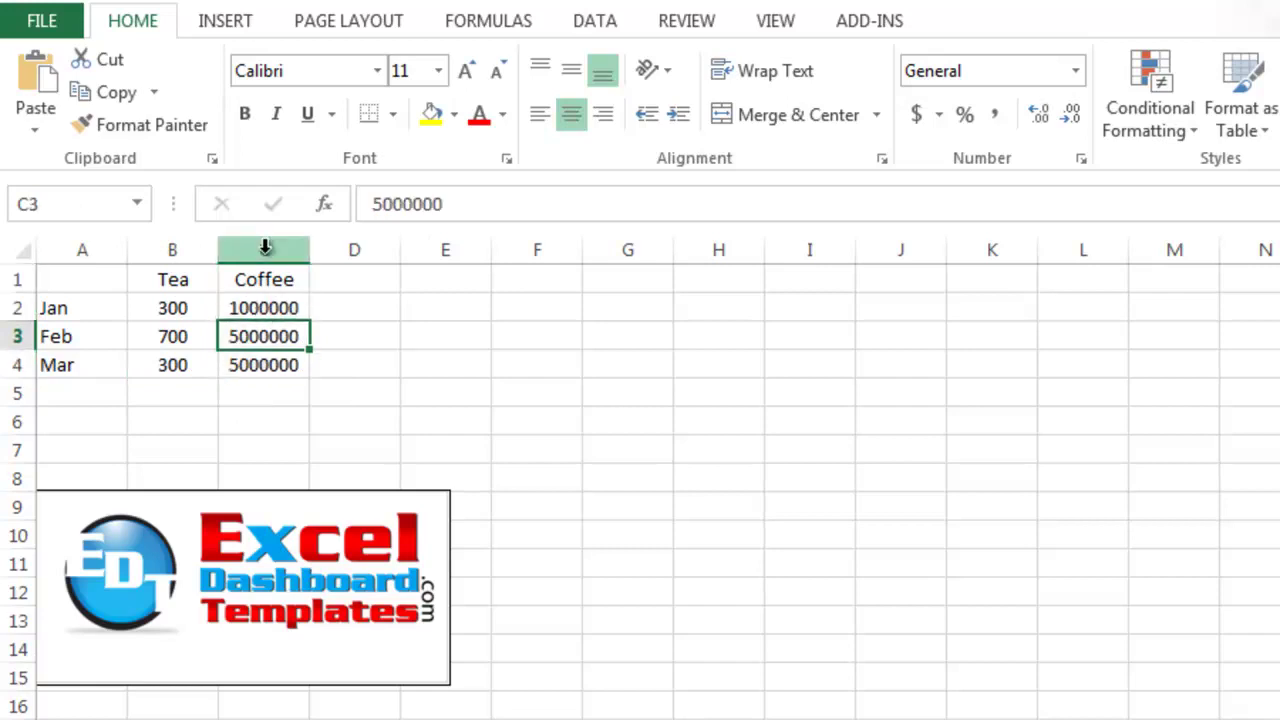
click(263, 249)
right_click(266, 252)
click(312, 455)
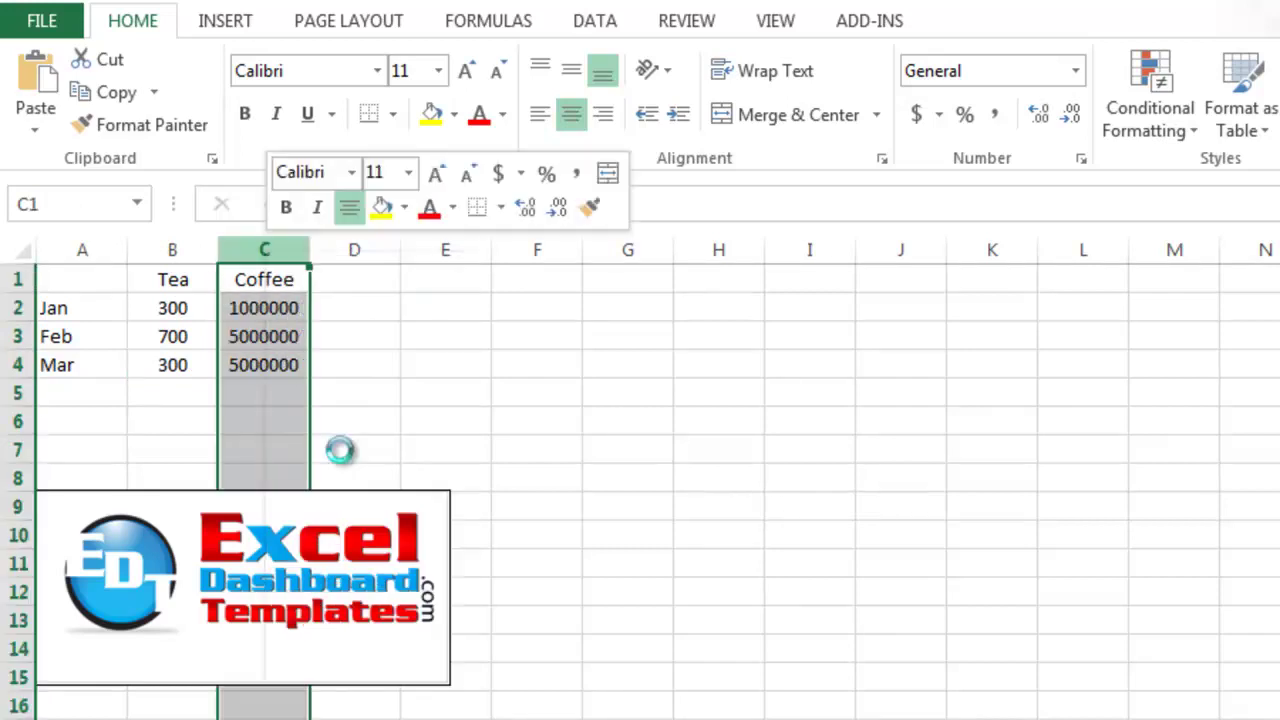
click(268, 337)
click(260, 284)
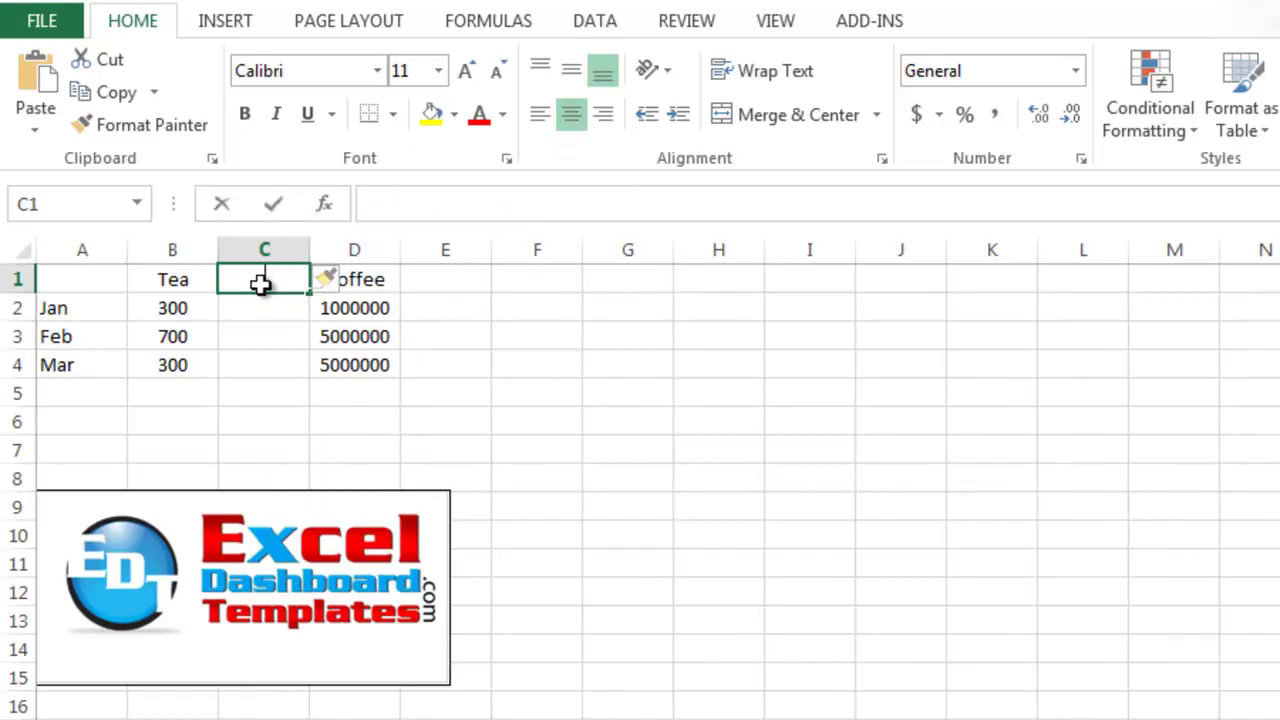
text(Pad)
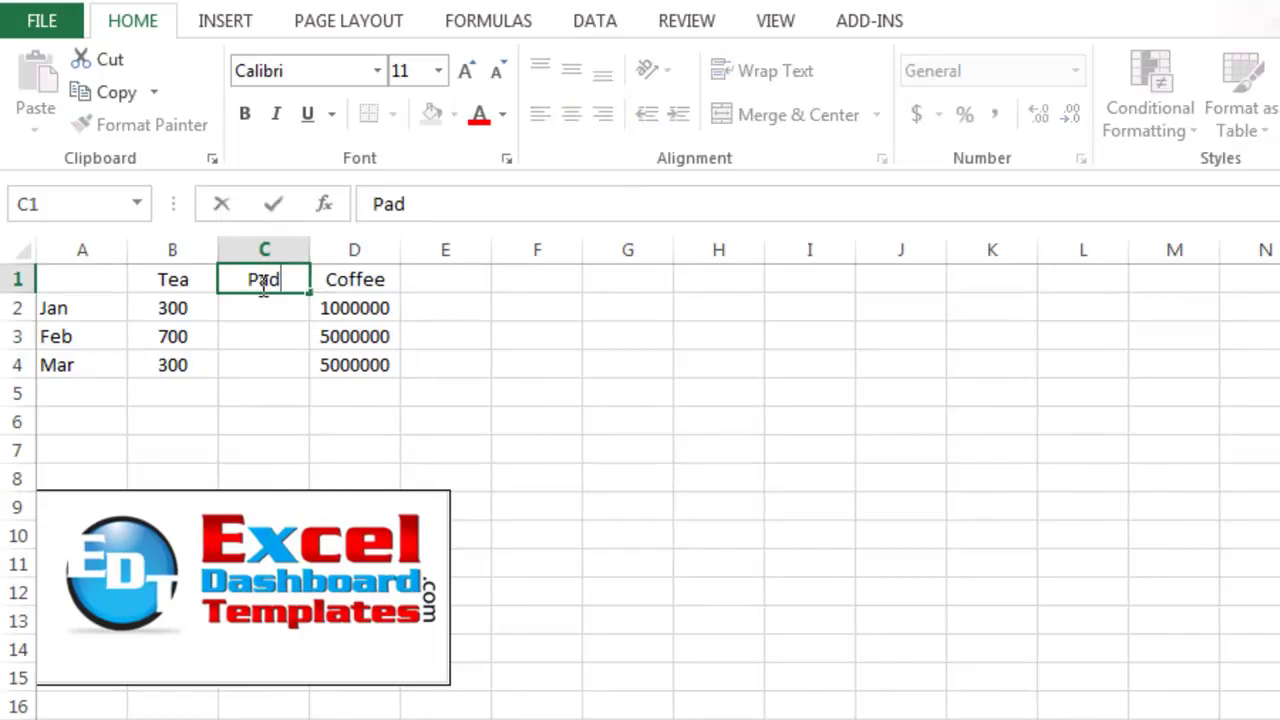
text( Tea)
key(Return)
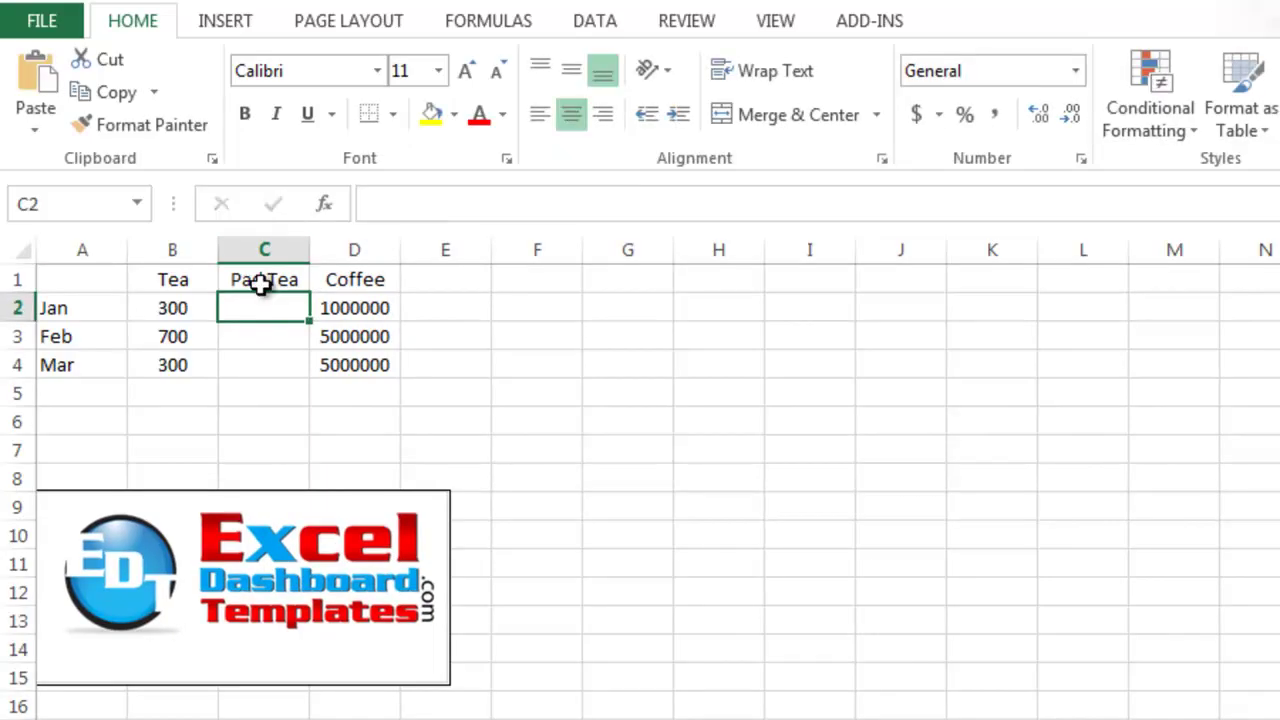
Step: Insert another blank column before Coffee with the heading 'Pad Coffee' in D1
right_click(357, 252)
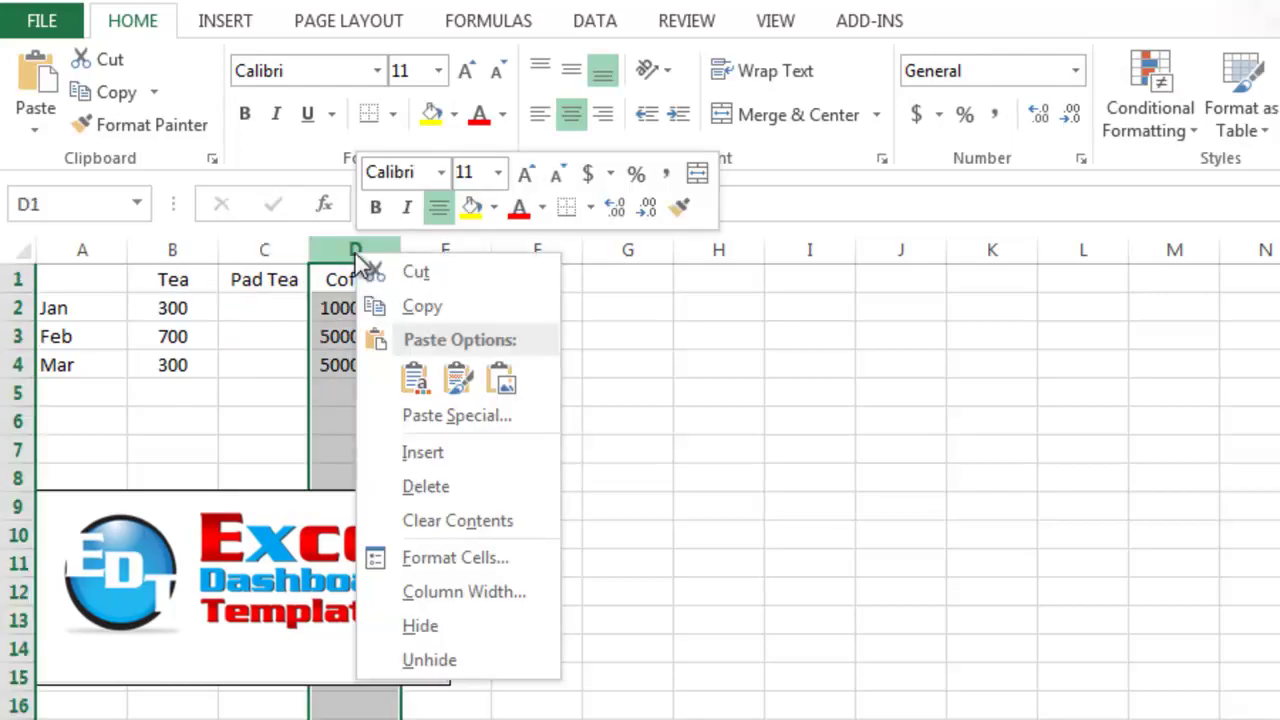
click(368, 455)
click(358, 287)
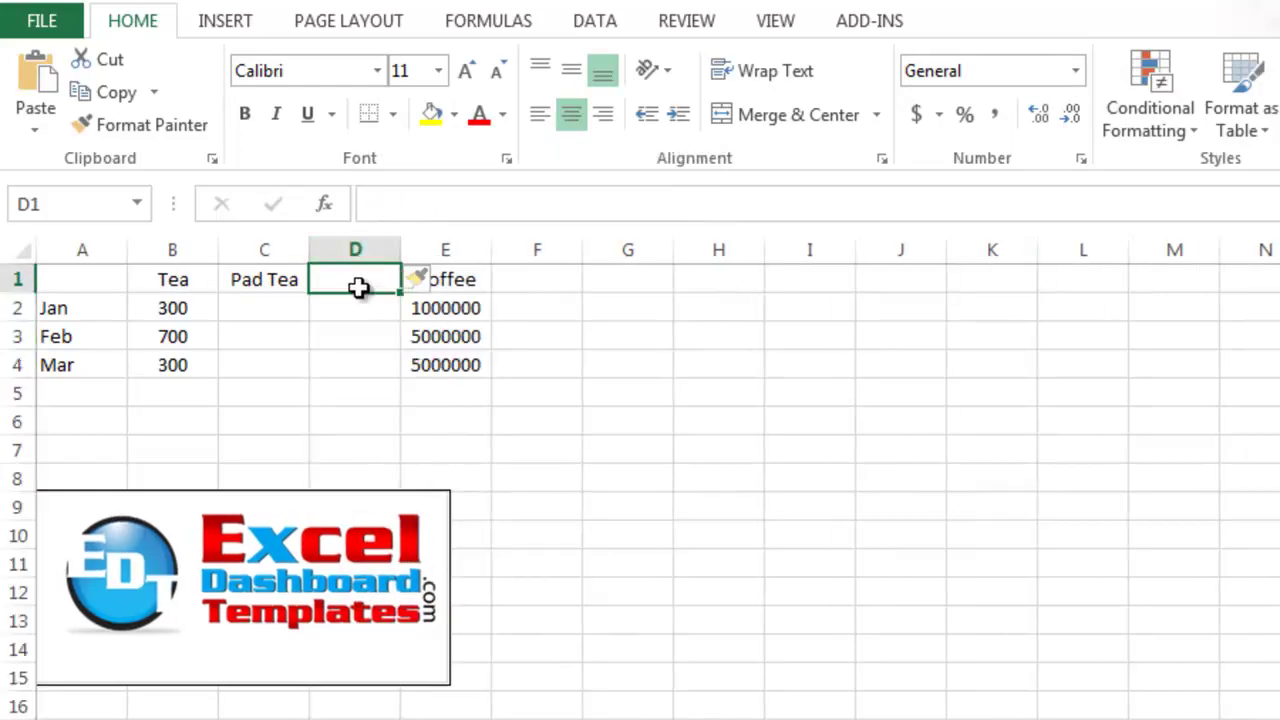
text(Pad Coffec)
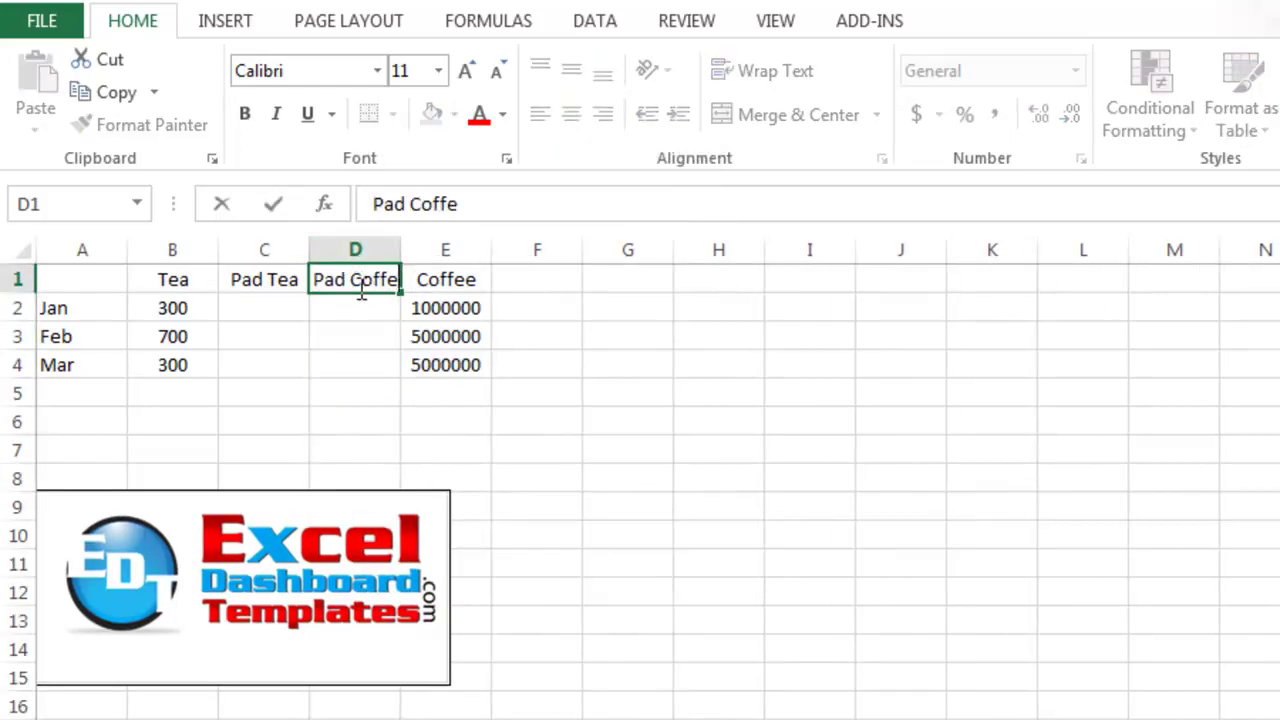
key(Return)
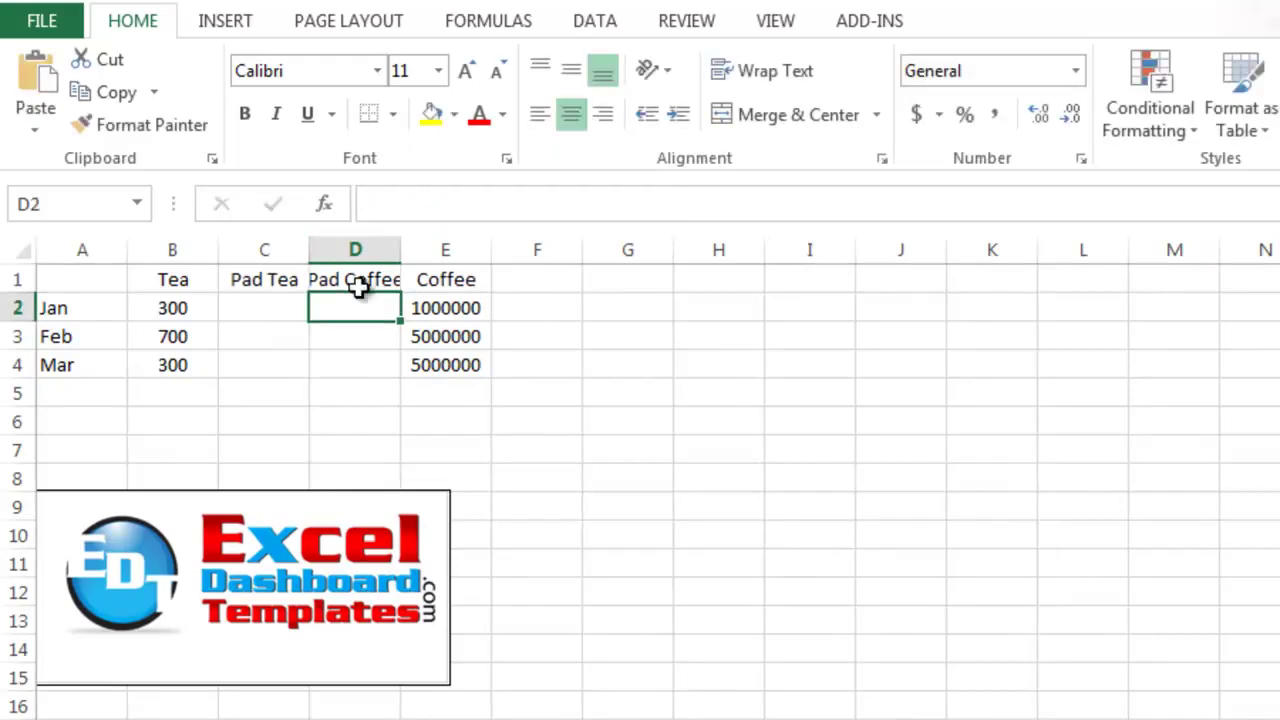
Step: Autofit column D to fit its Pad Coffee heading
double_click(409, 249)
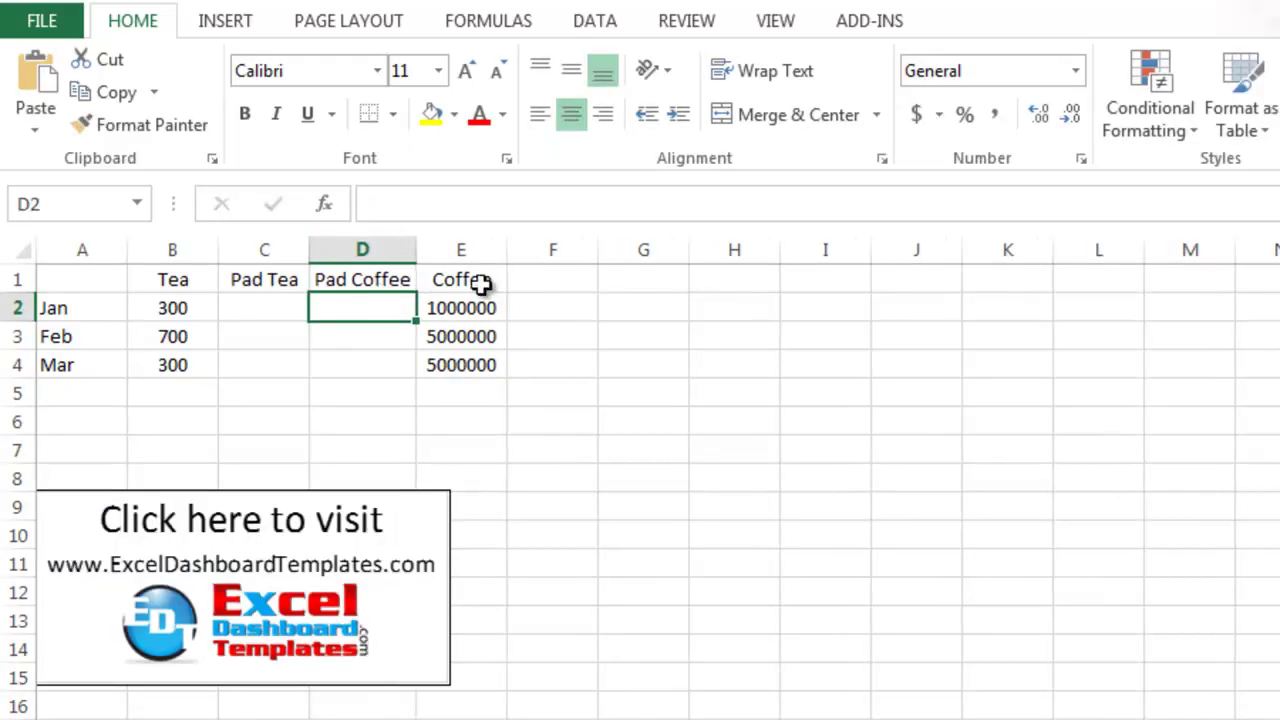
drag(406, 280, 447, 367)
drag(146, 277, 249, 366)
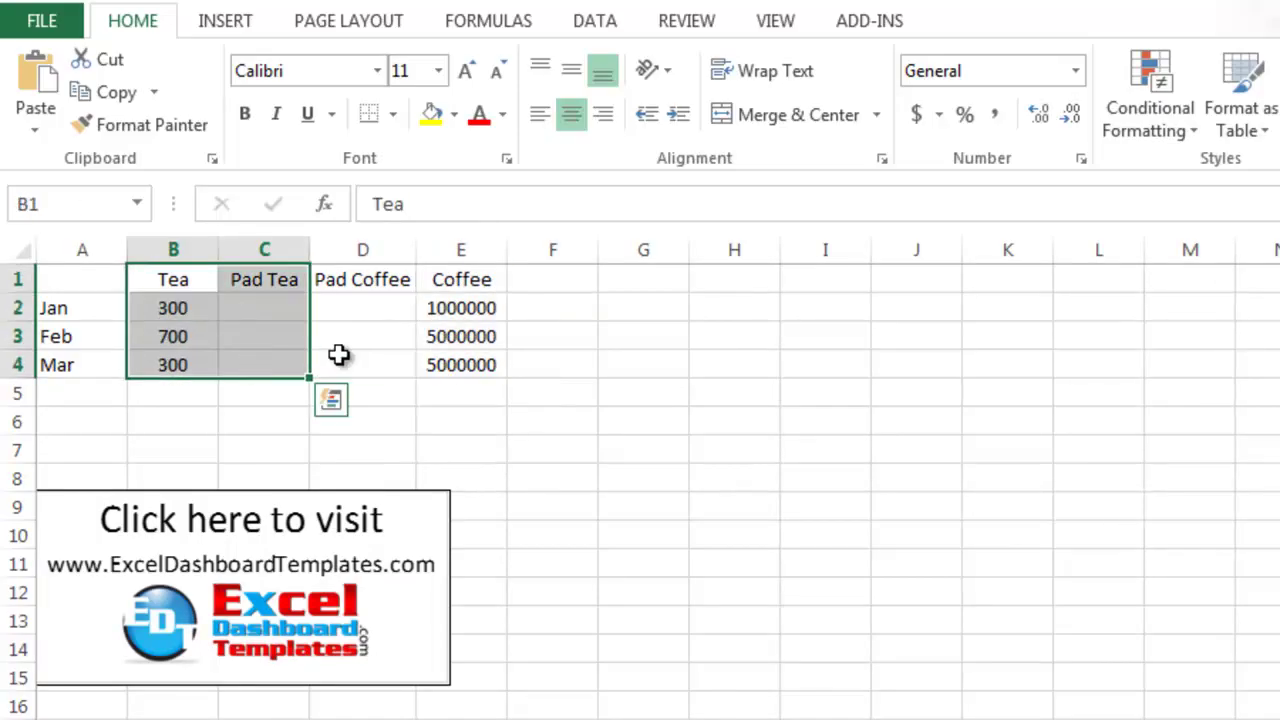
click(337, 358)
Step: Select the whole table A1:E4 and show the column chart types on INSERT
click(100, 278)
drag(163, 287, 432, 365)
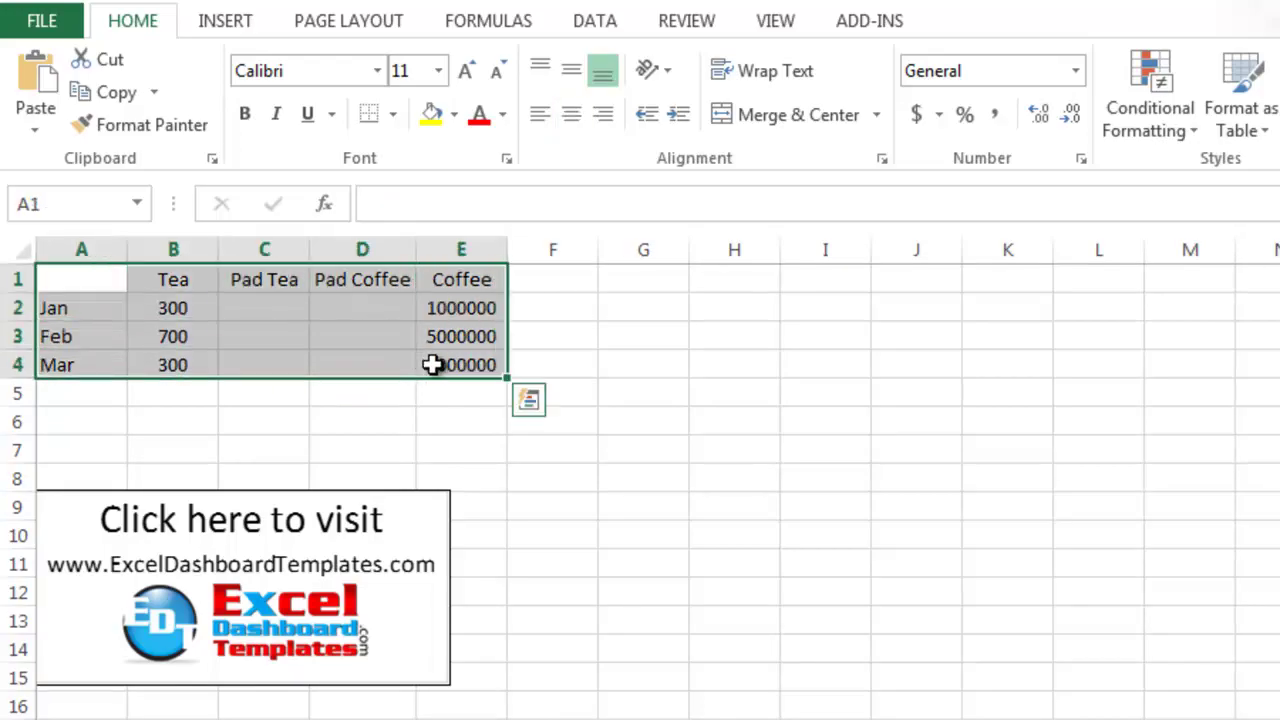
click(255, 28)
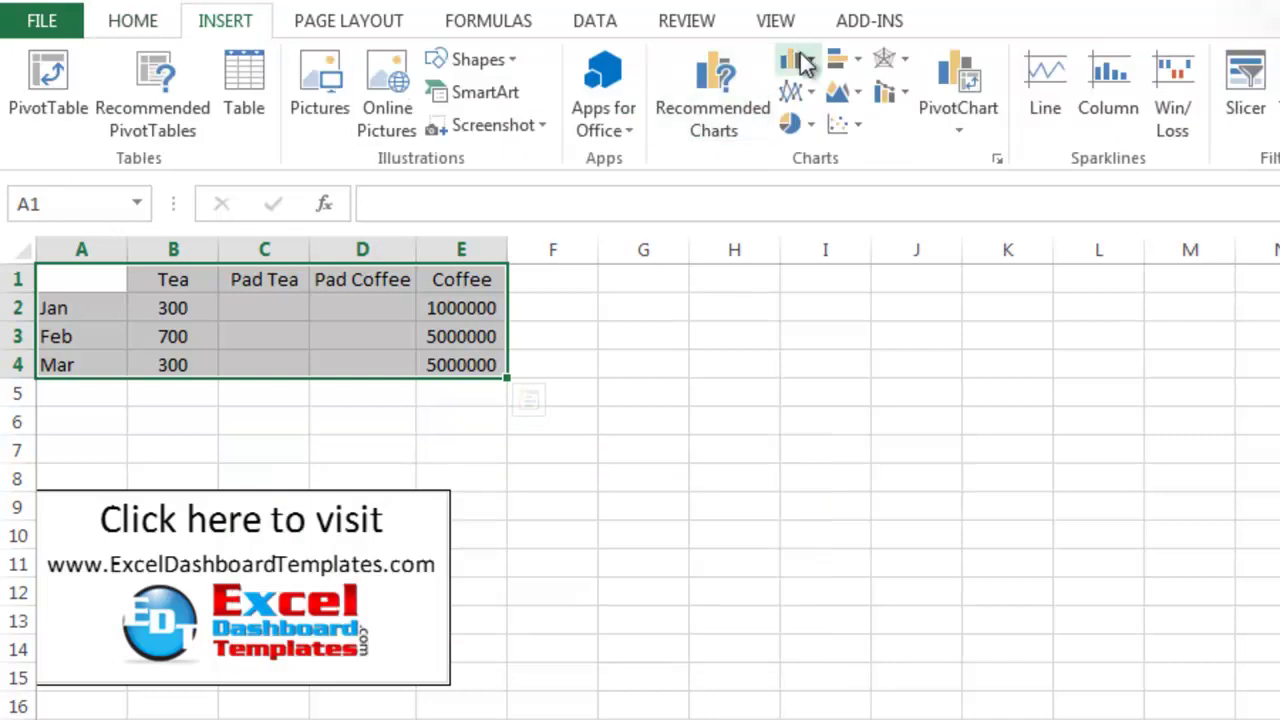
click(805, 62)
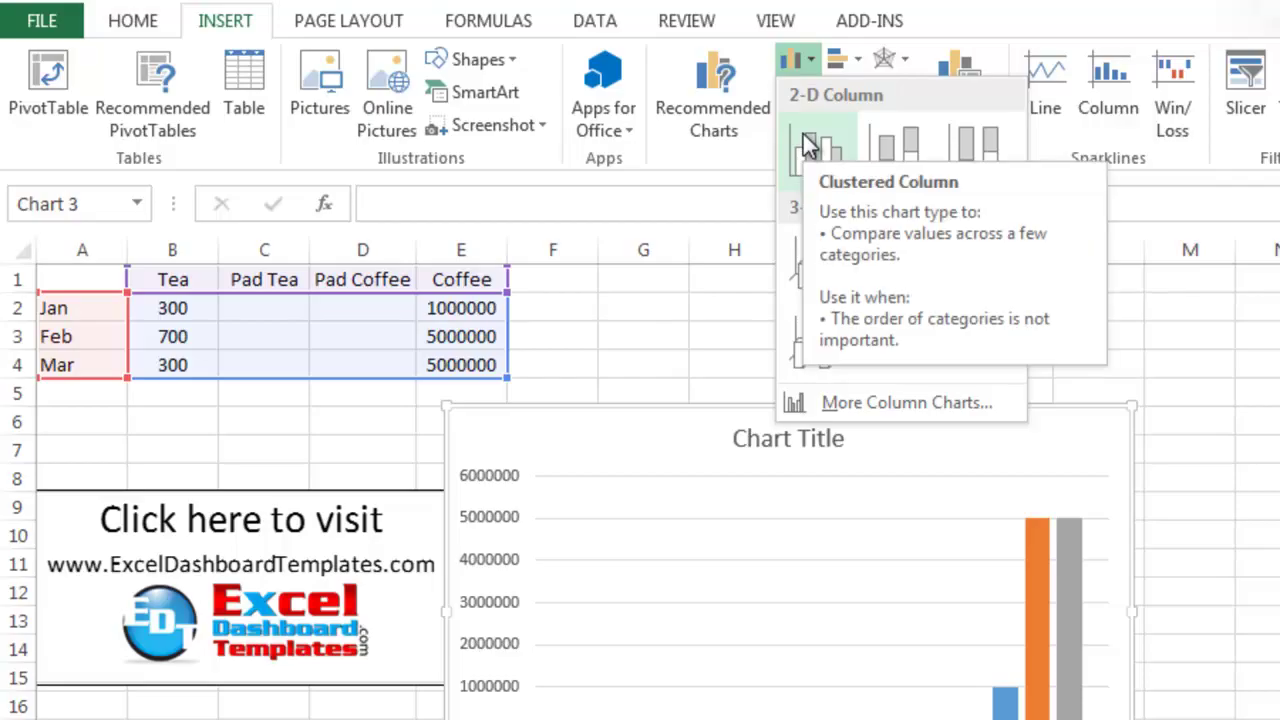
Step: Insert a 2-D clustered column chart beside the table, grouped by Jan–Mar with rows/columns switched
click(810, 147)
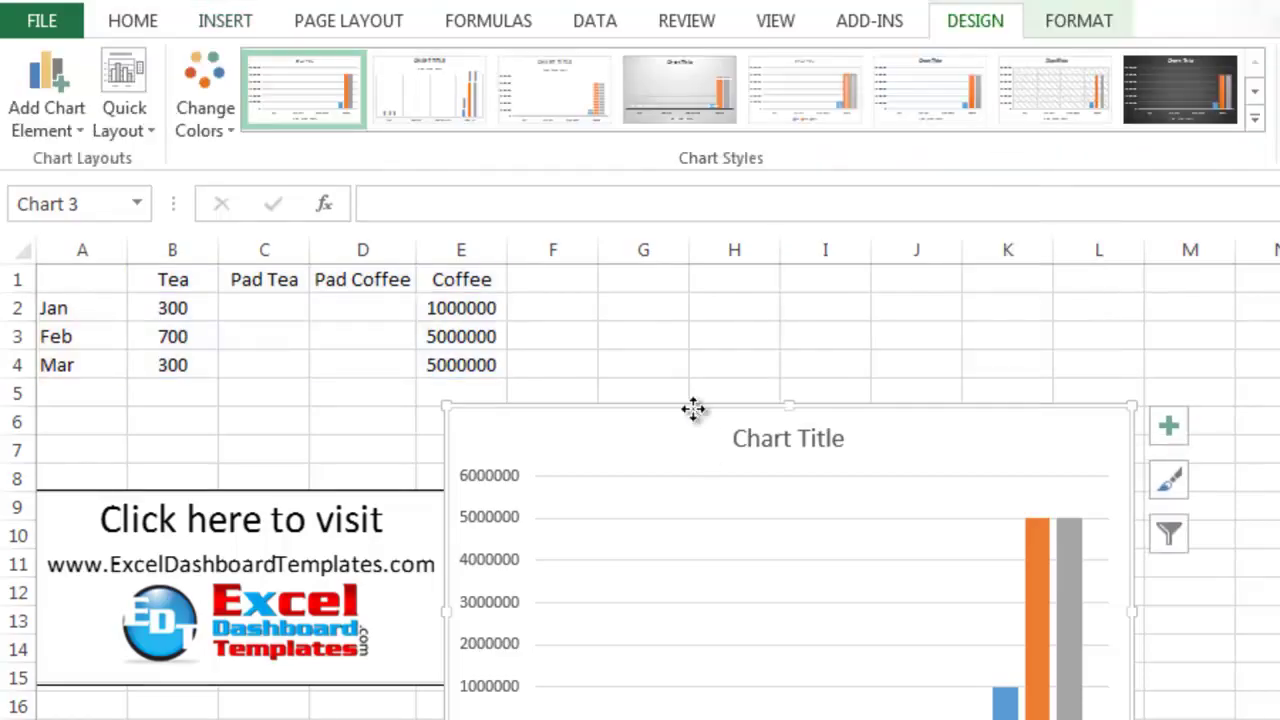
mouse_move(691, 409)
mouse_down()
mouse_move(755, 270)
mouse_move(740, 266)
mouse_up()
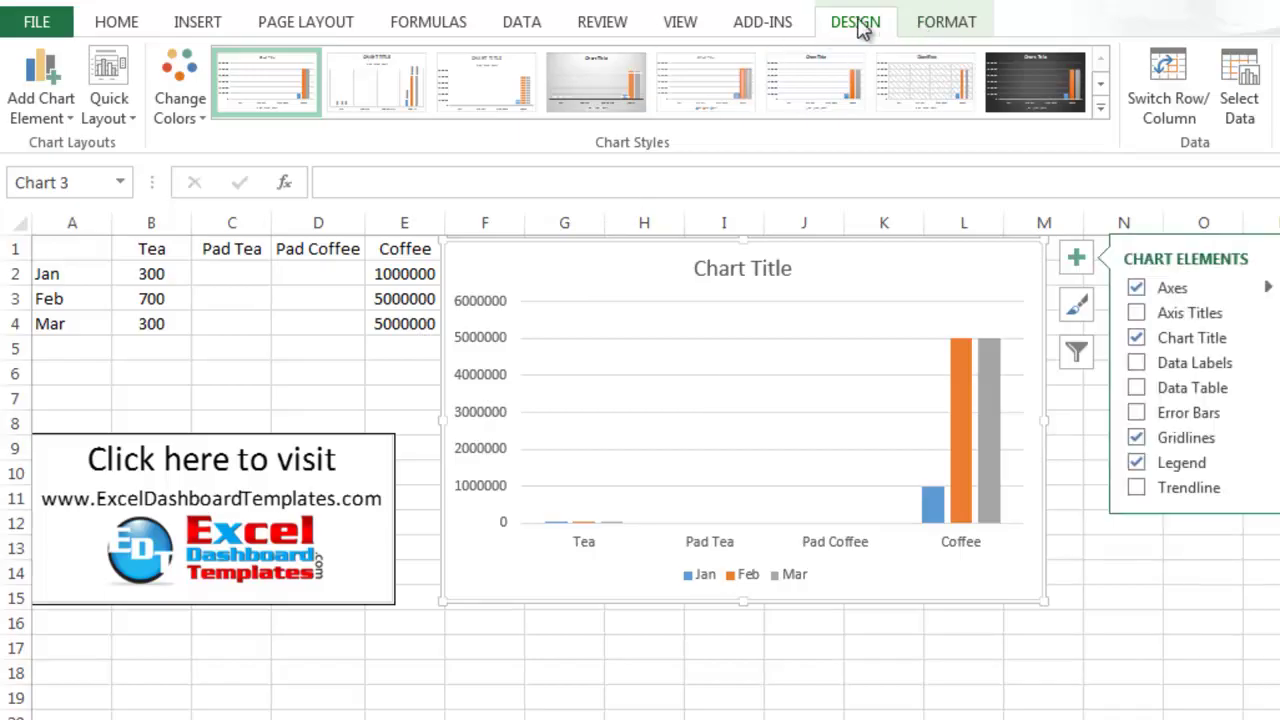
click(1168, 96)
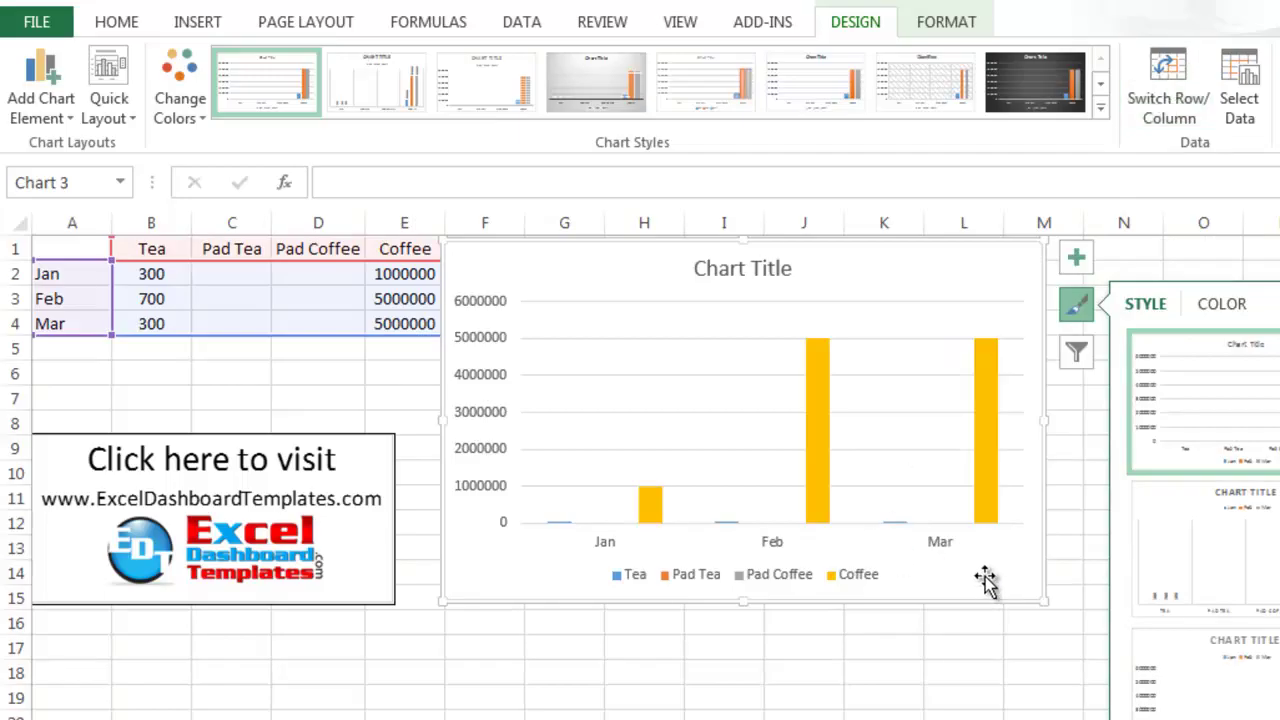
Step: Plot the Coffee series on a 0–6000000 secondary axis, leaving Tea on the 0–800 primary axis
click(945, 666)
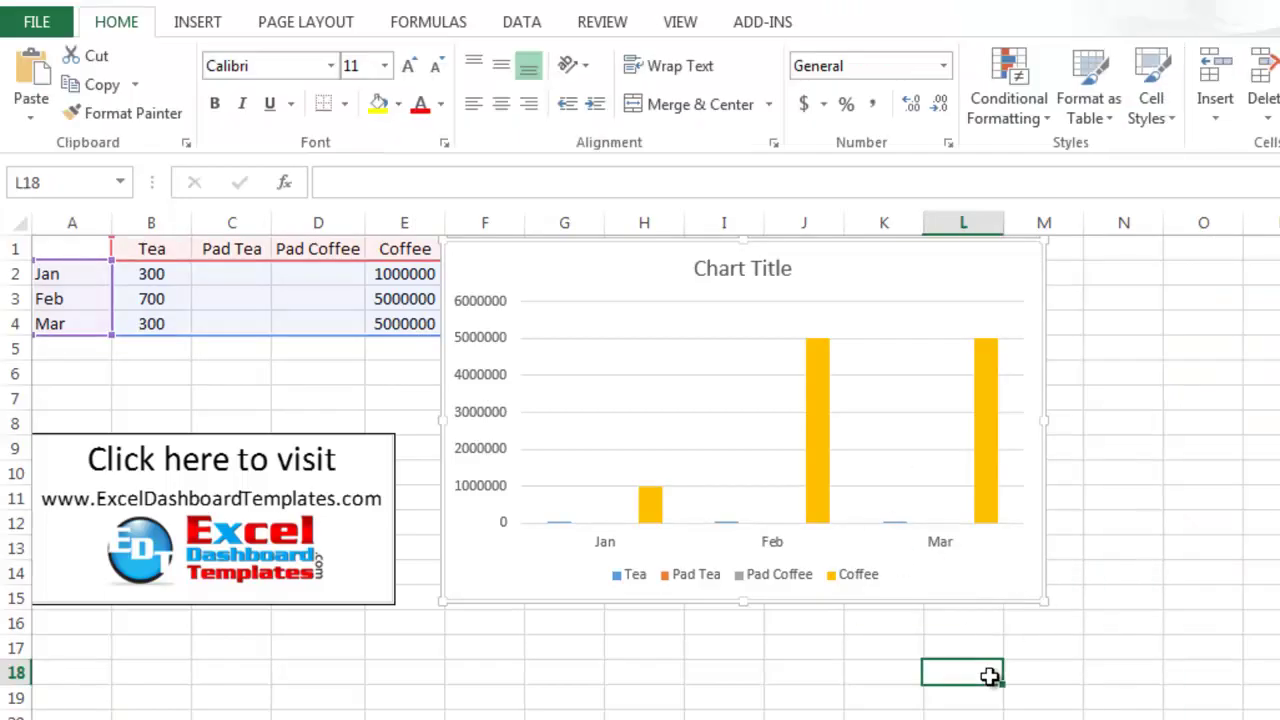
double_click(649, 508)
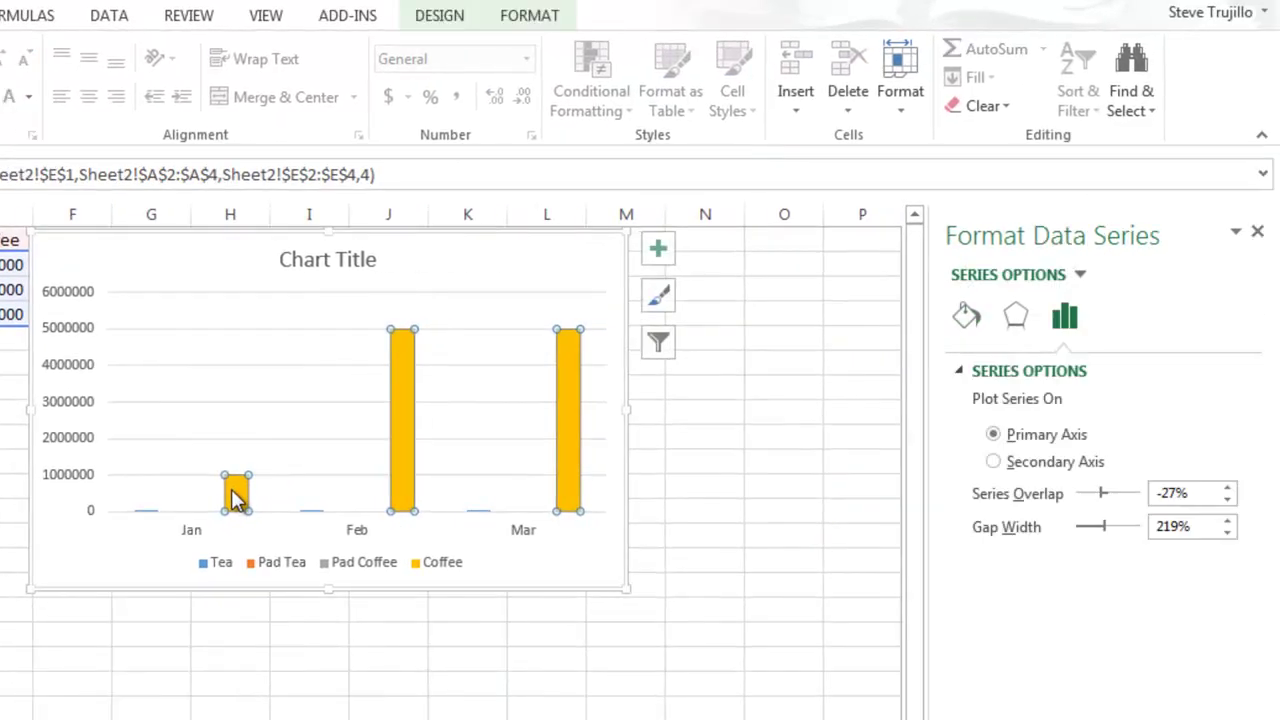
click(406, 355)
click(566, 446)
click(482, 410)
click(410, 358)
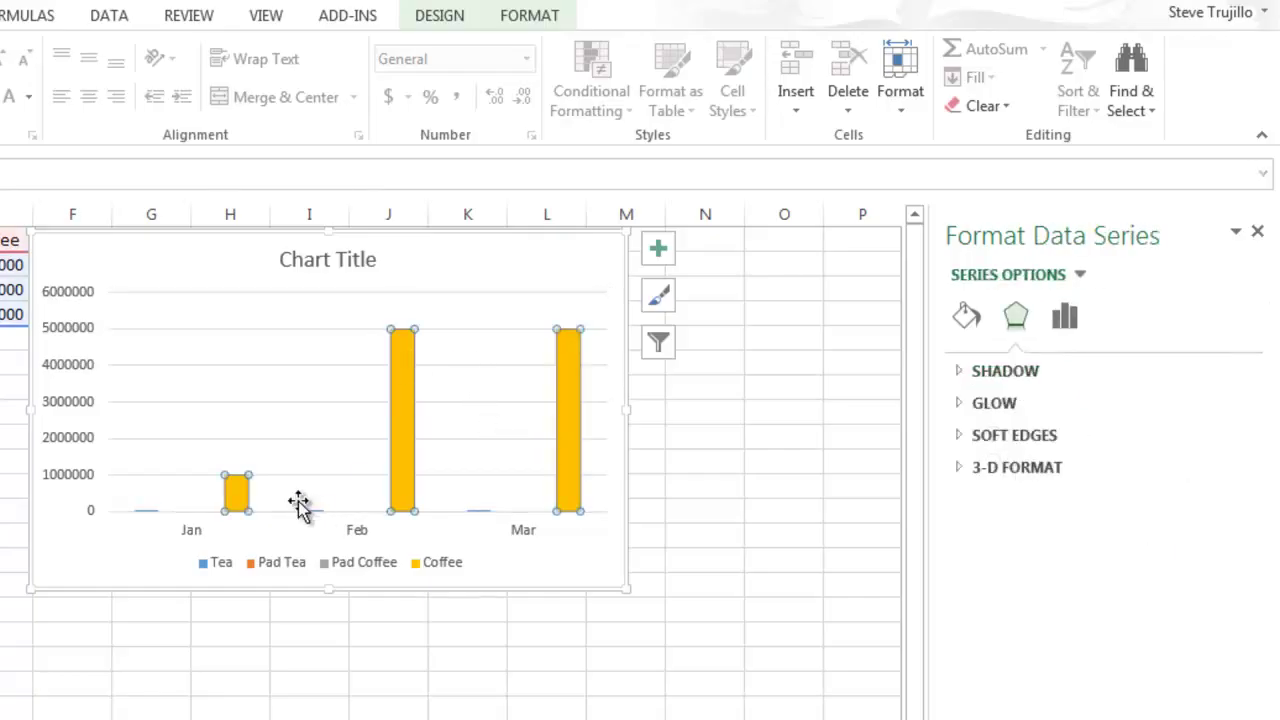
right_click(410, 352)
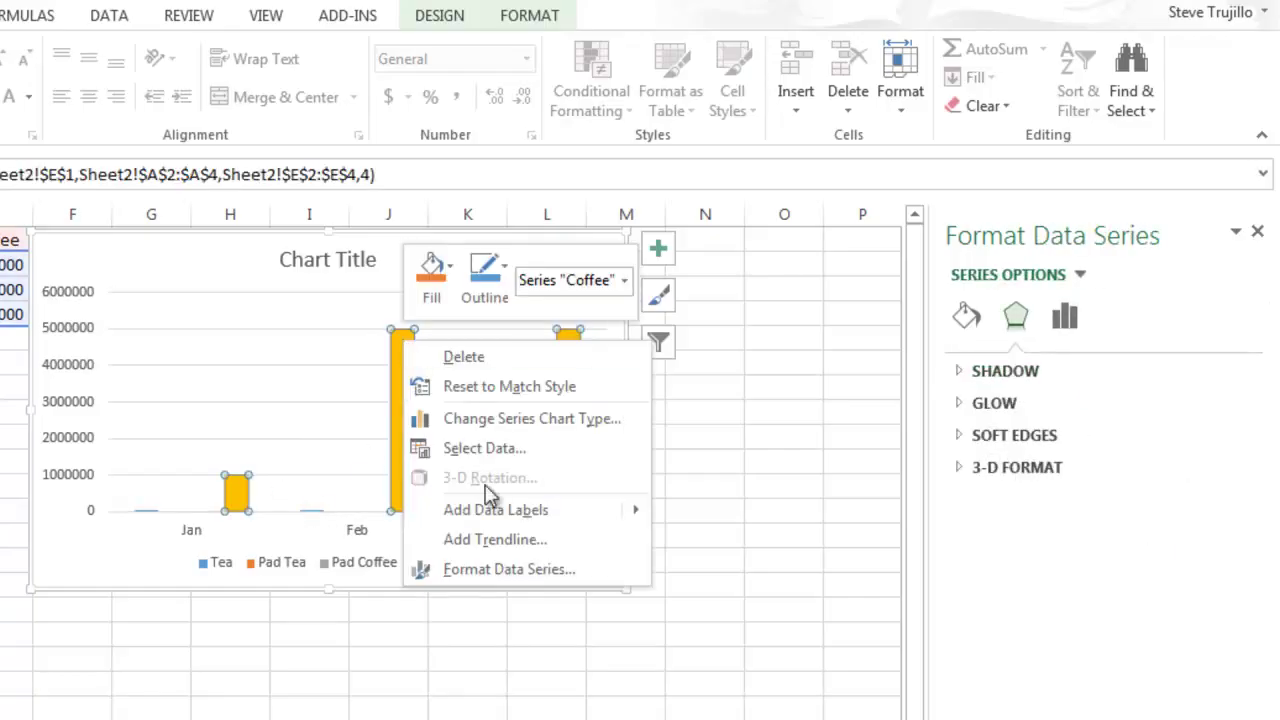
click(472, 570)
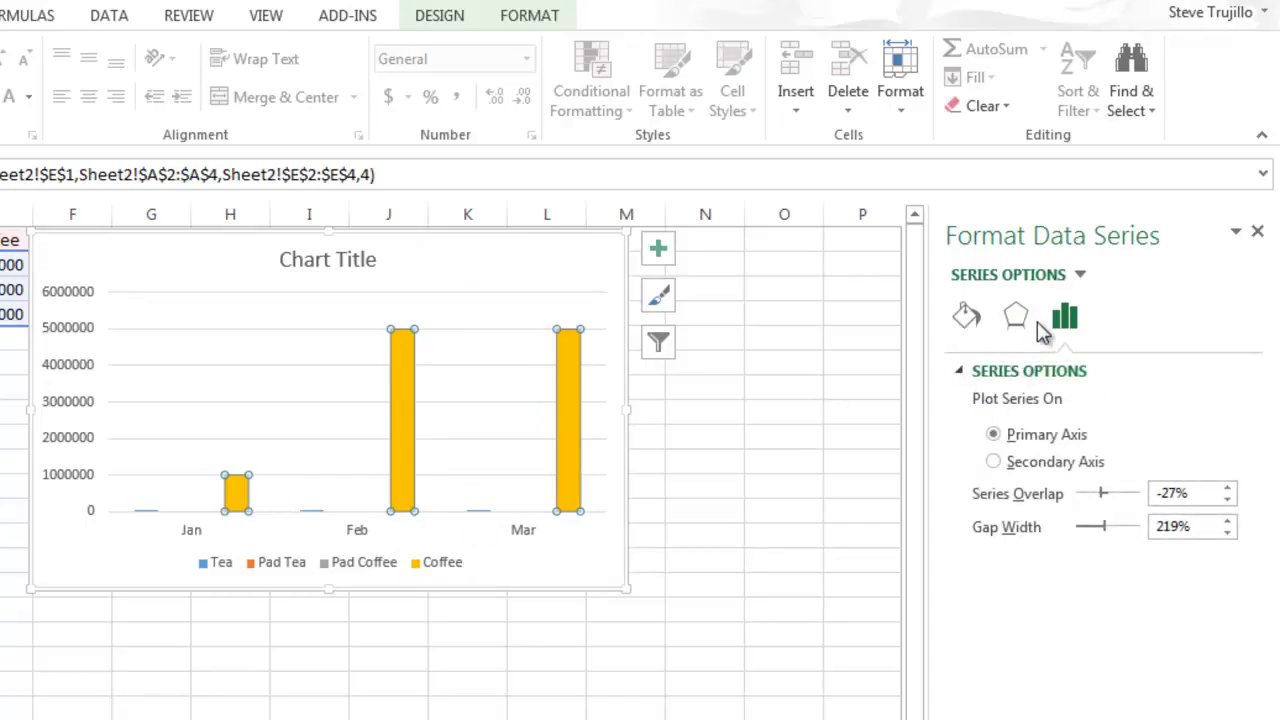
click(1018, 470)
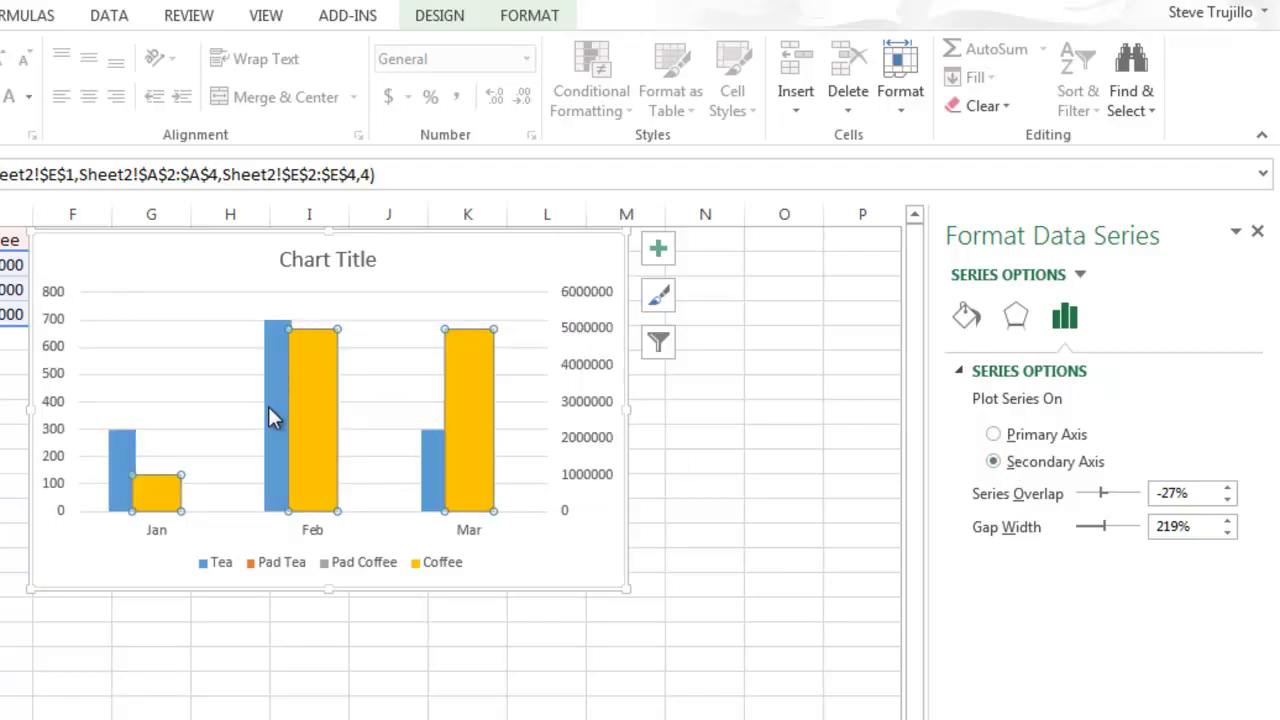
mouse_move(276, 395)
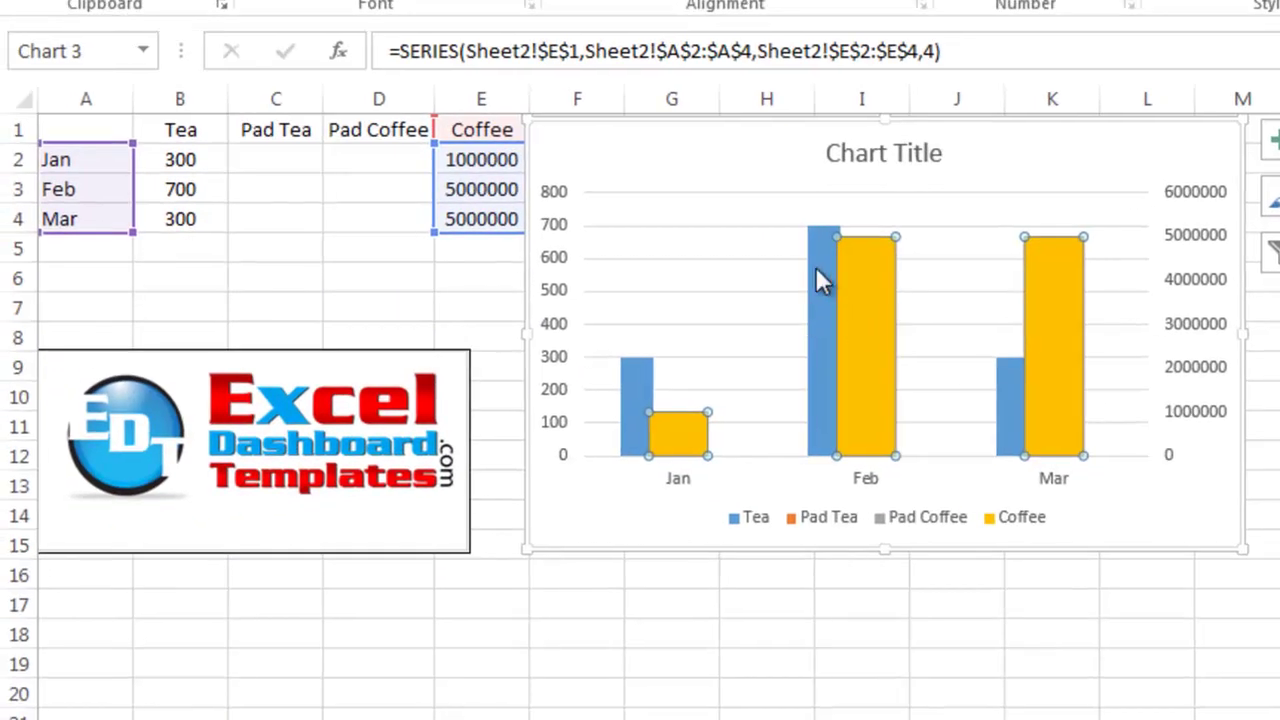
click(814, 249)
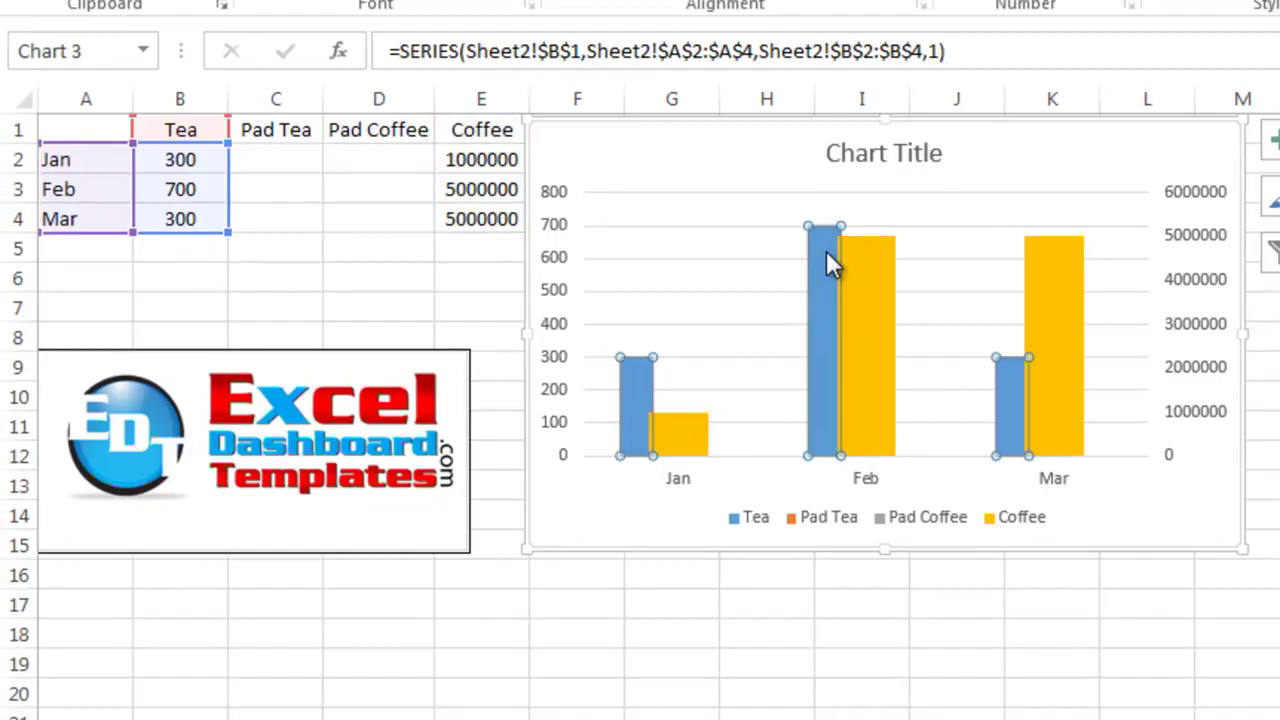
key(Down)
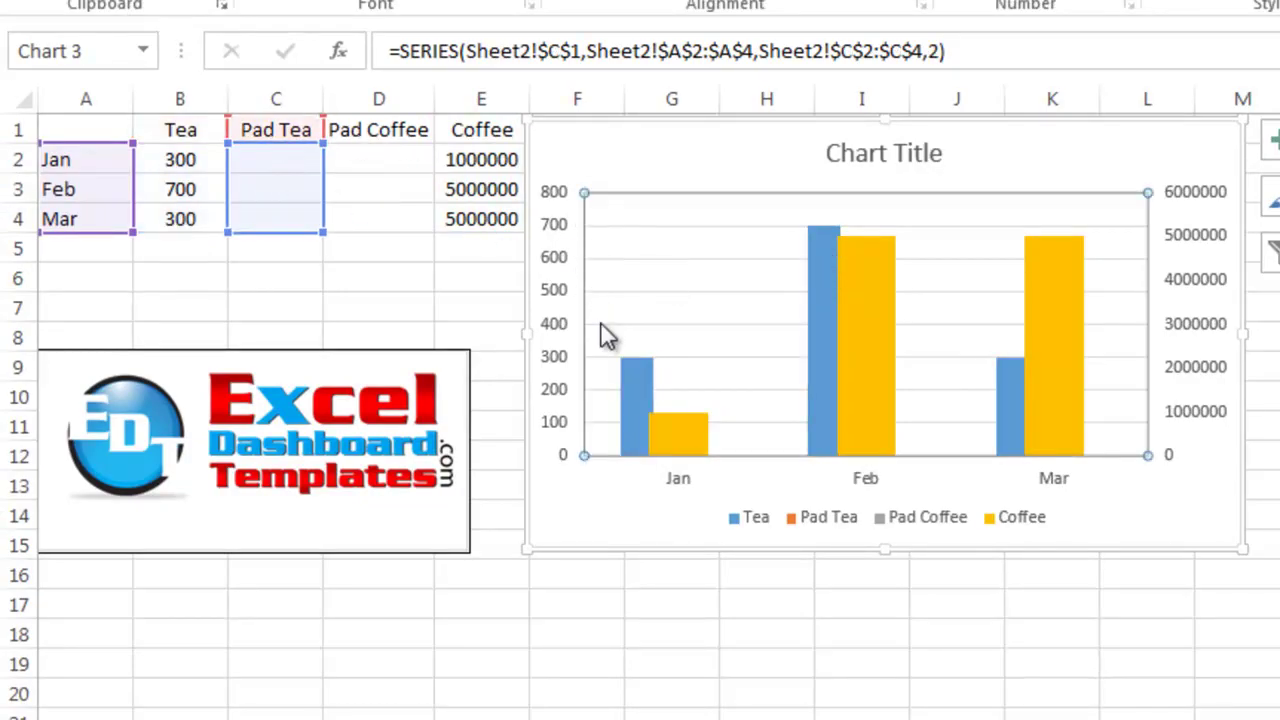
click(640, 373)
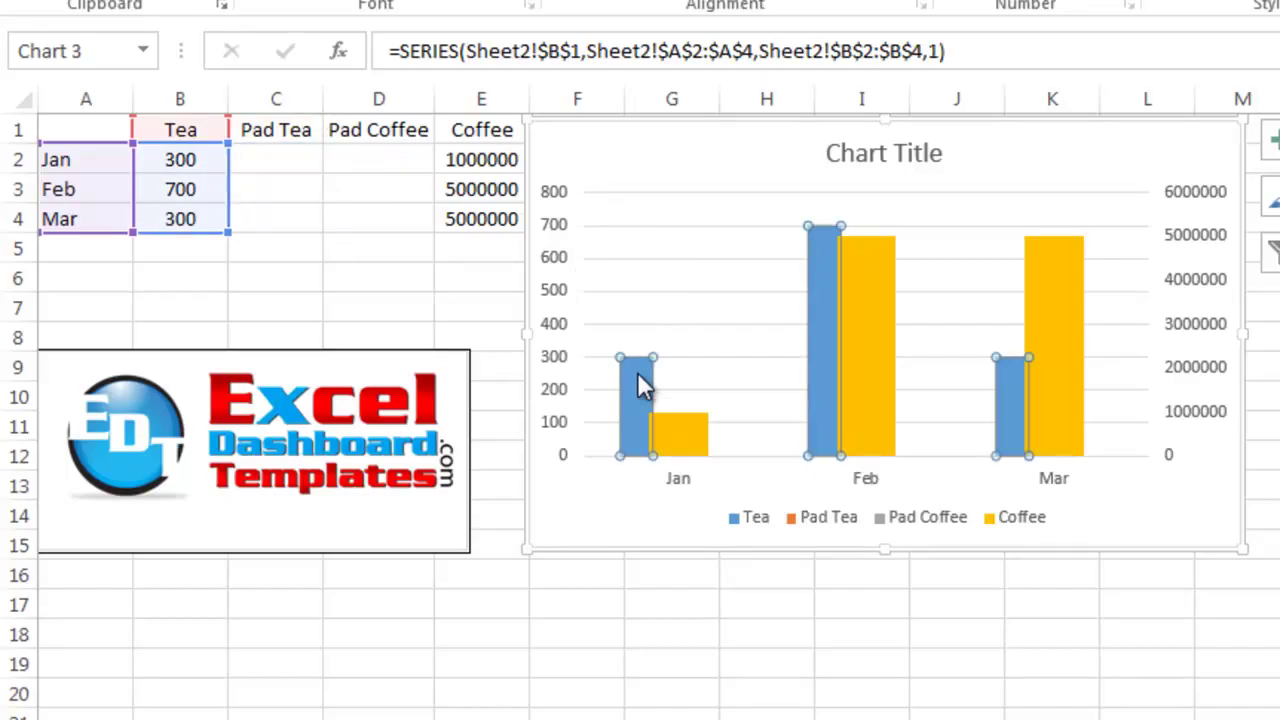
key(Down)
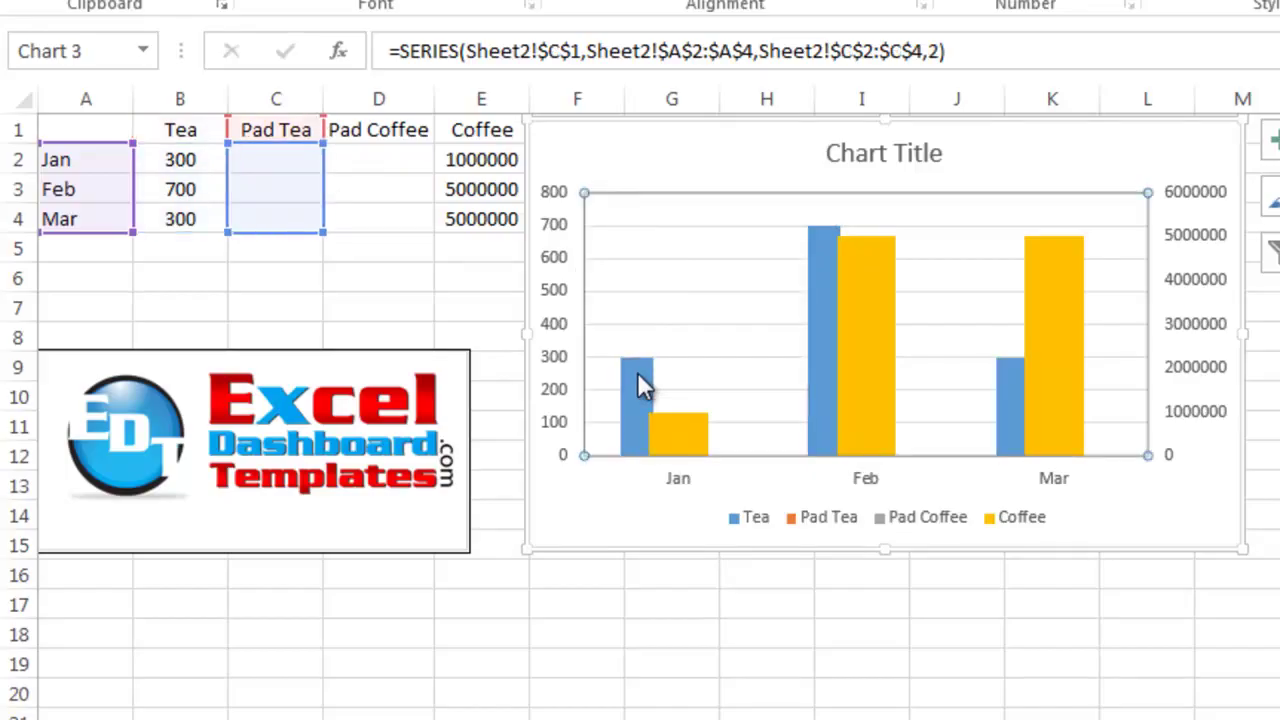
key(Down)
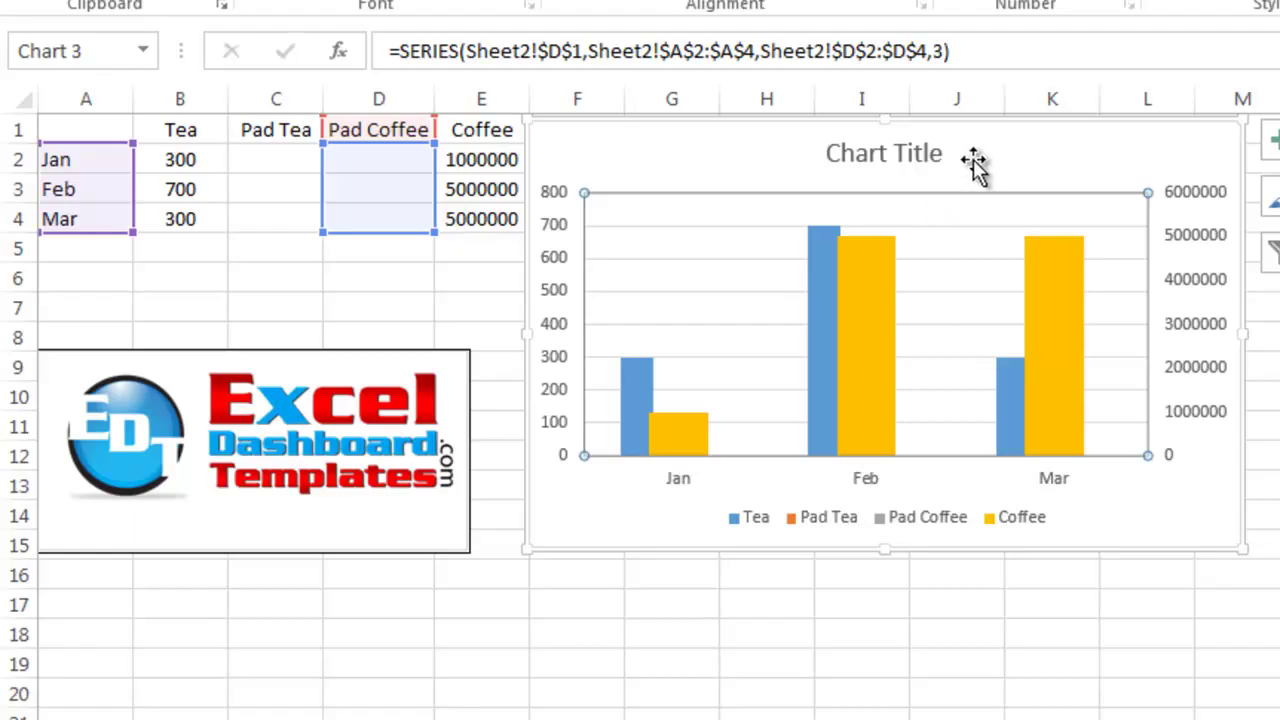
key(Escape)
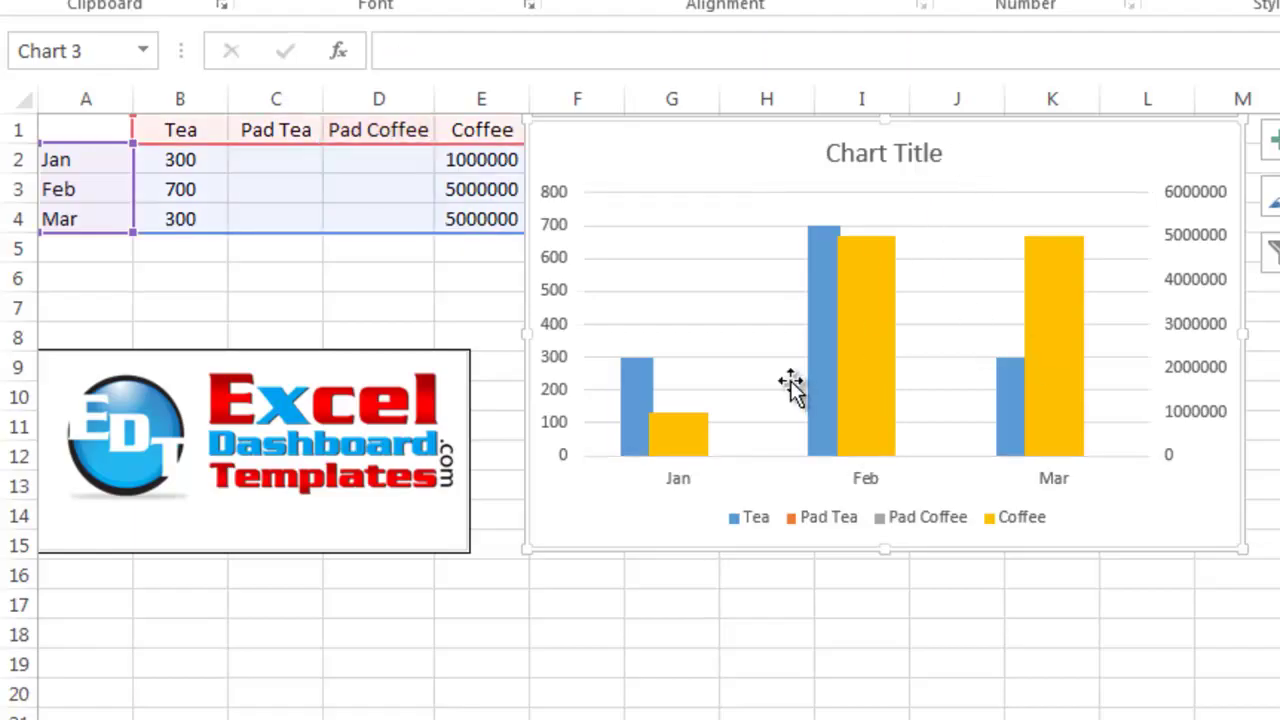
click(351, 188)
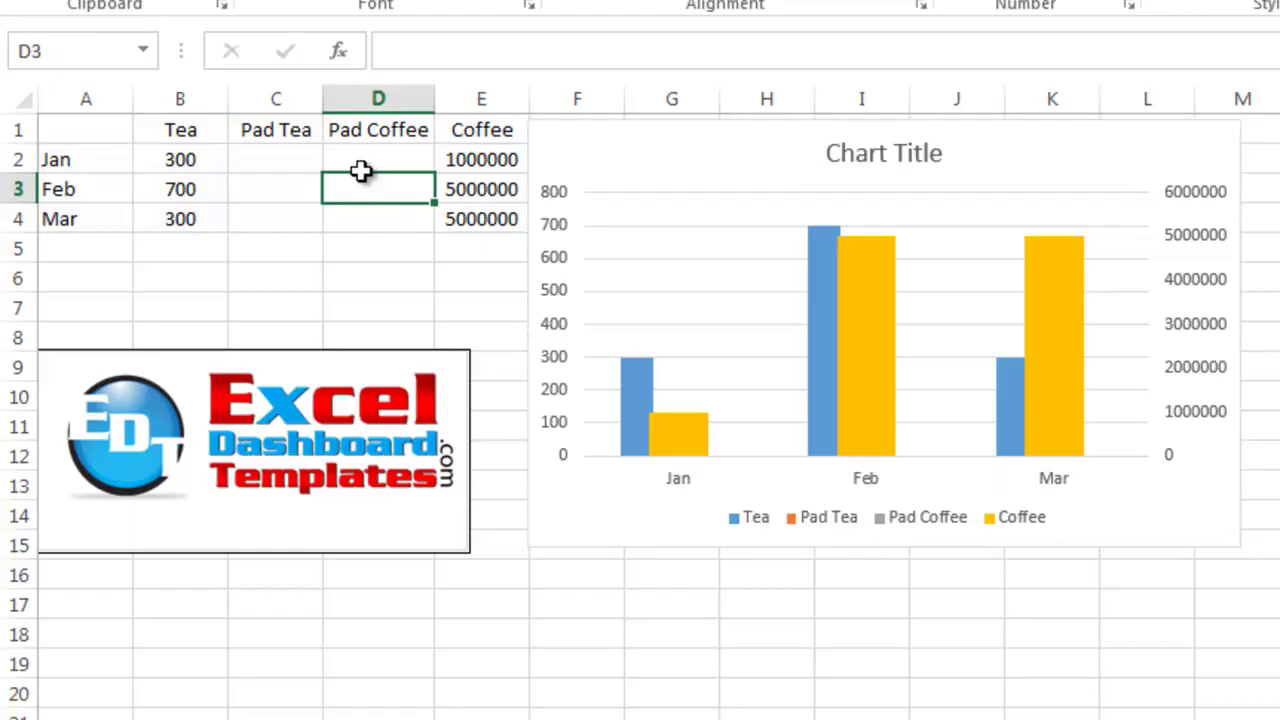
double_click(366, 180)
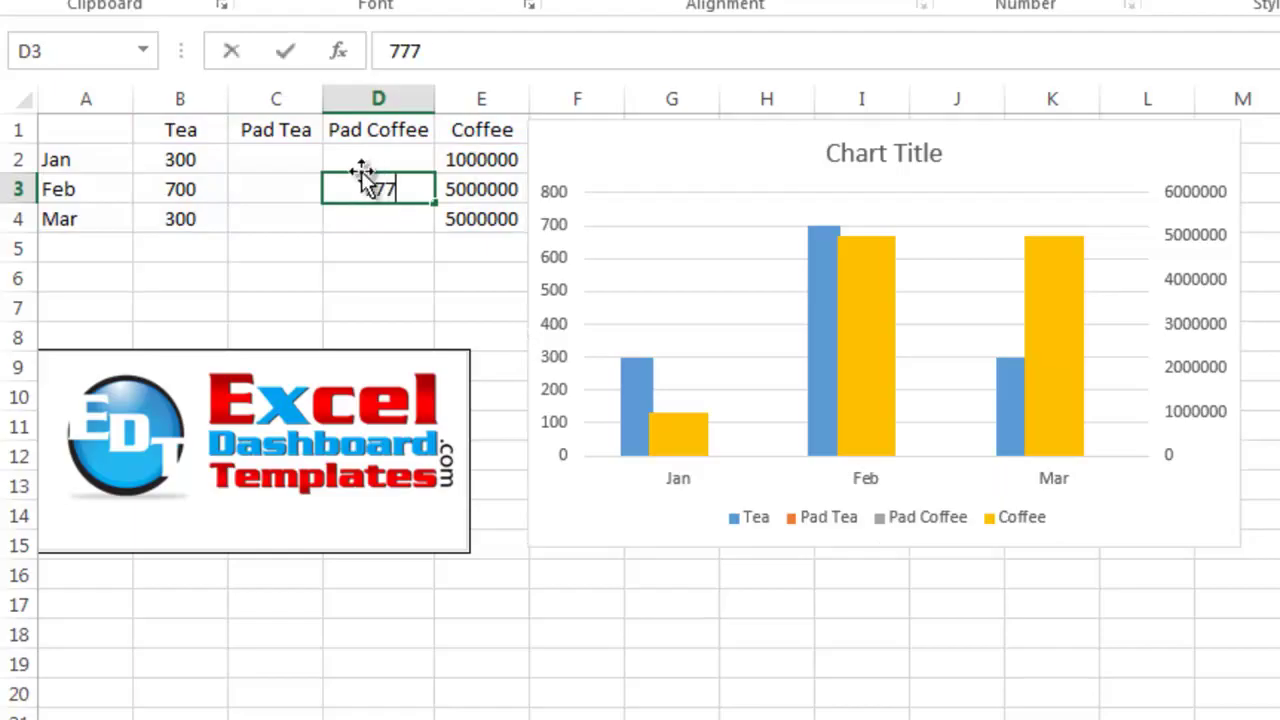
text(777777)
key(Return)
click(797, 328)
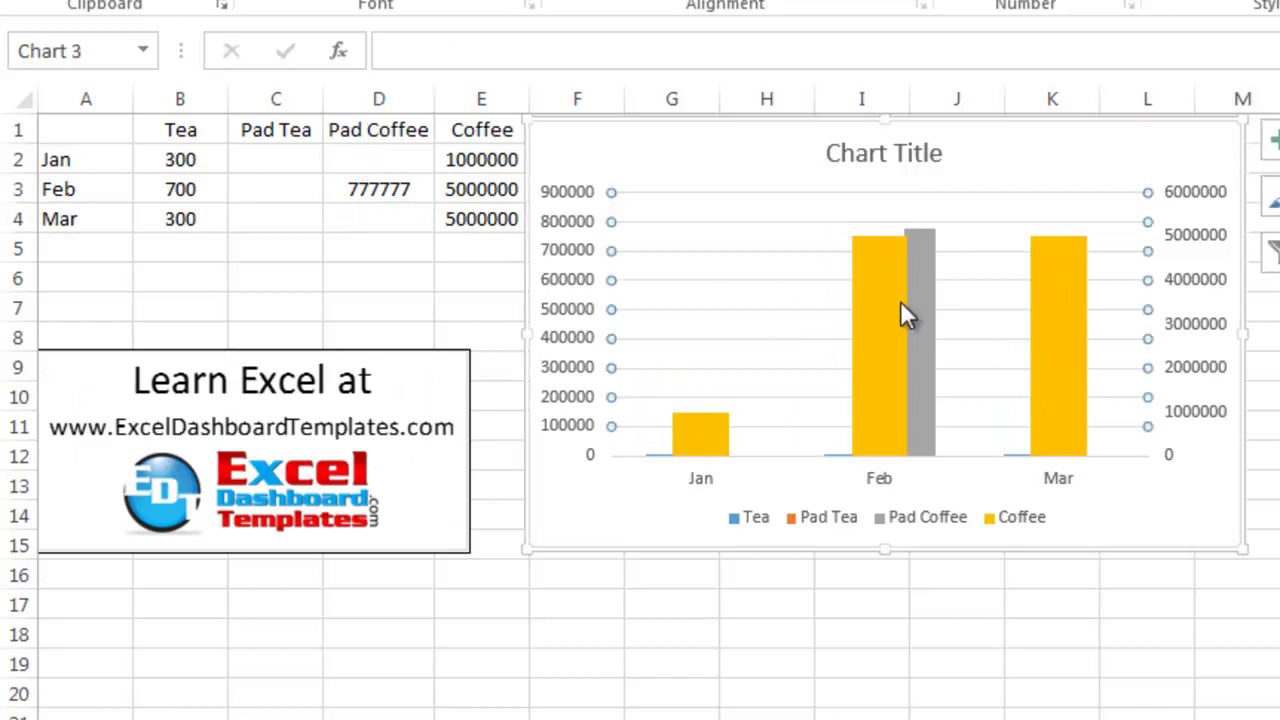
click(375, 186)
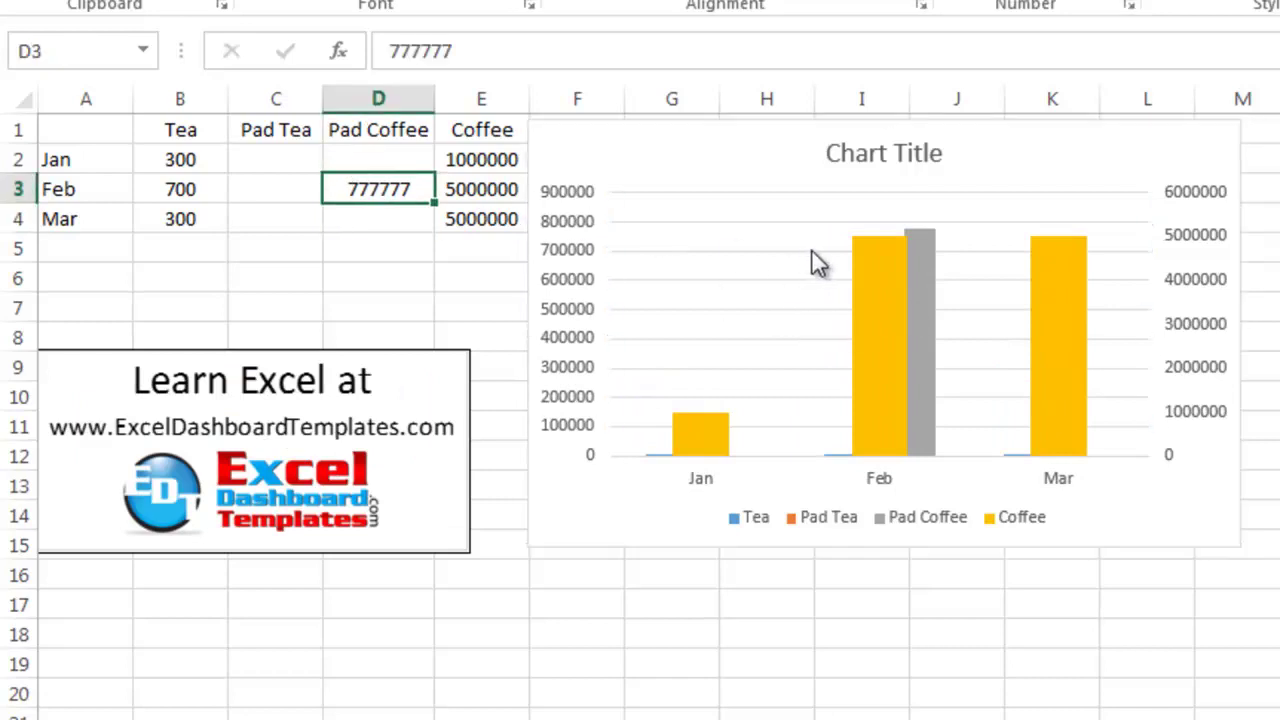
click(919, 262)
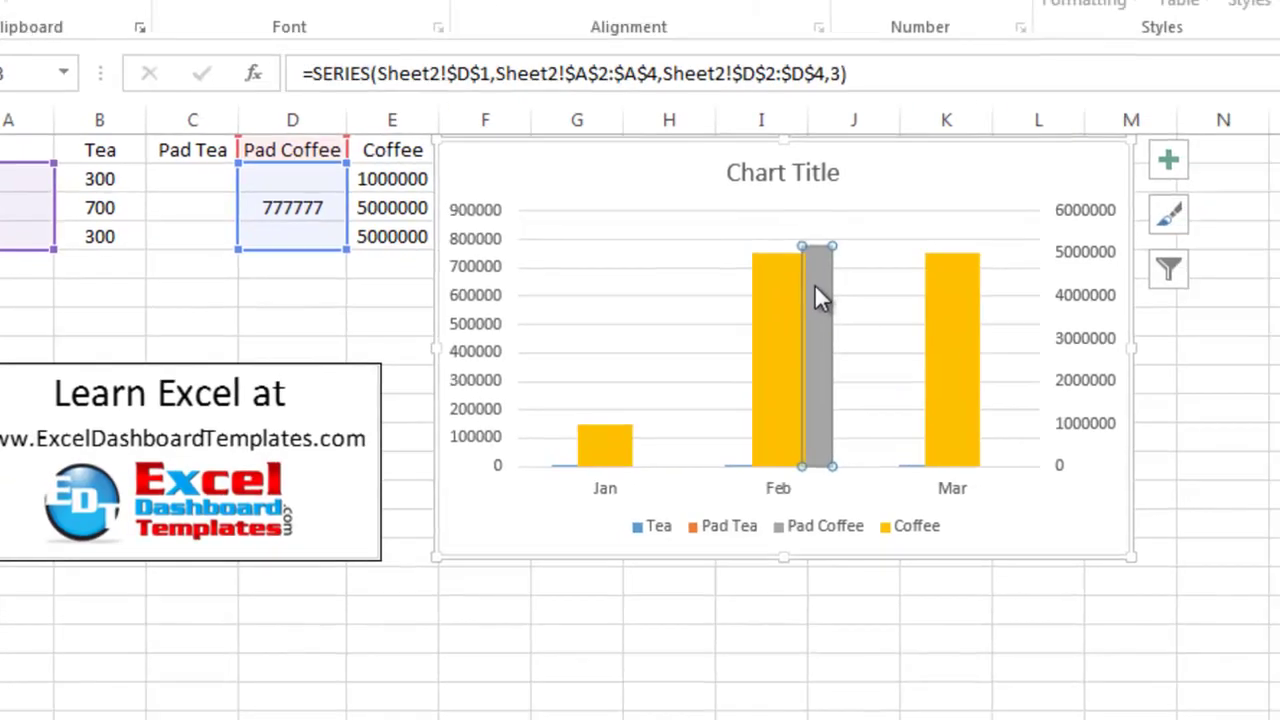
double_click(917, 268)
right_click(917, 266)
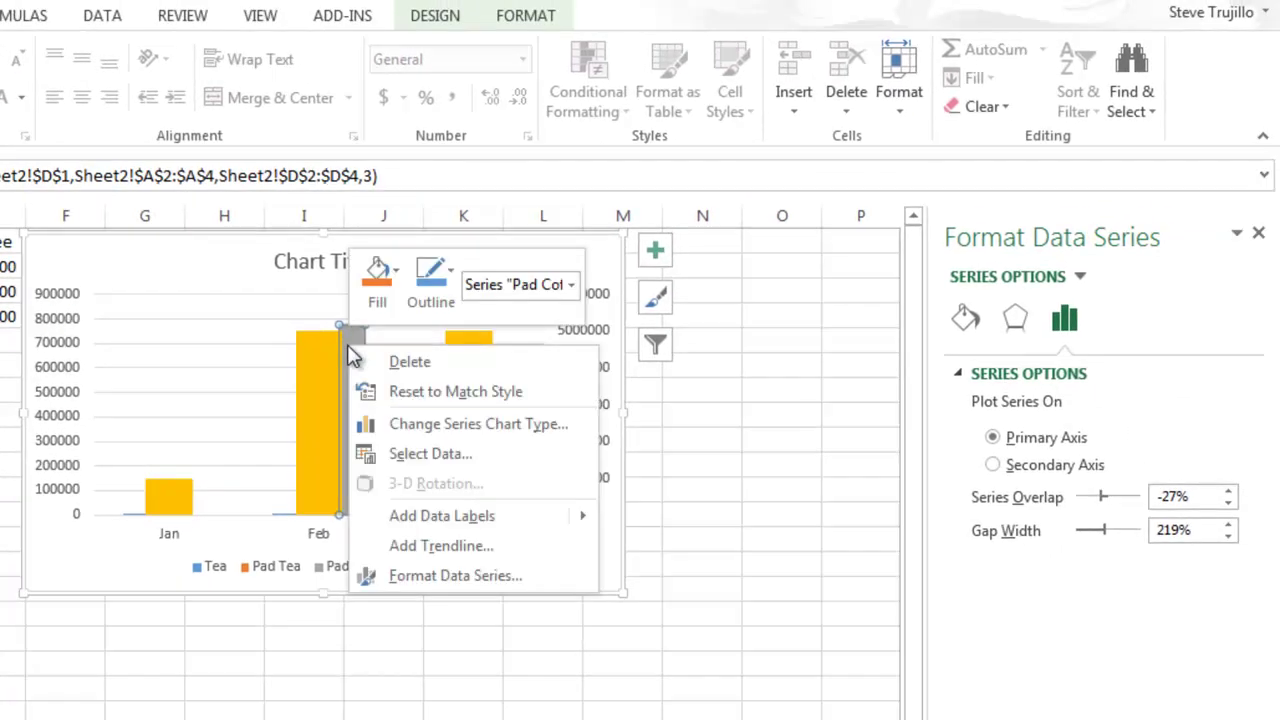
click(402, 575)
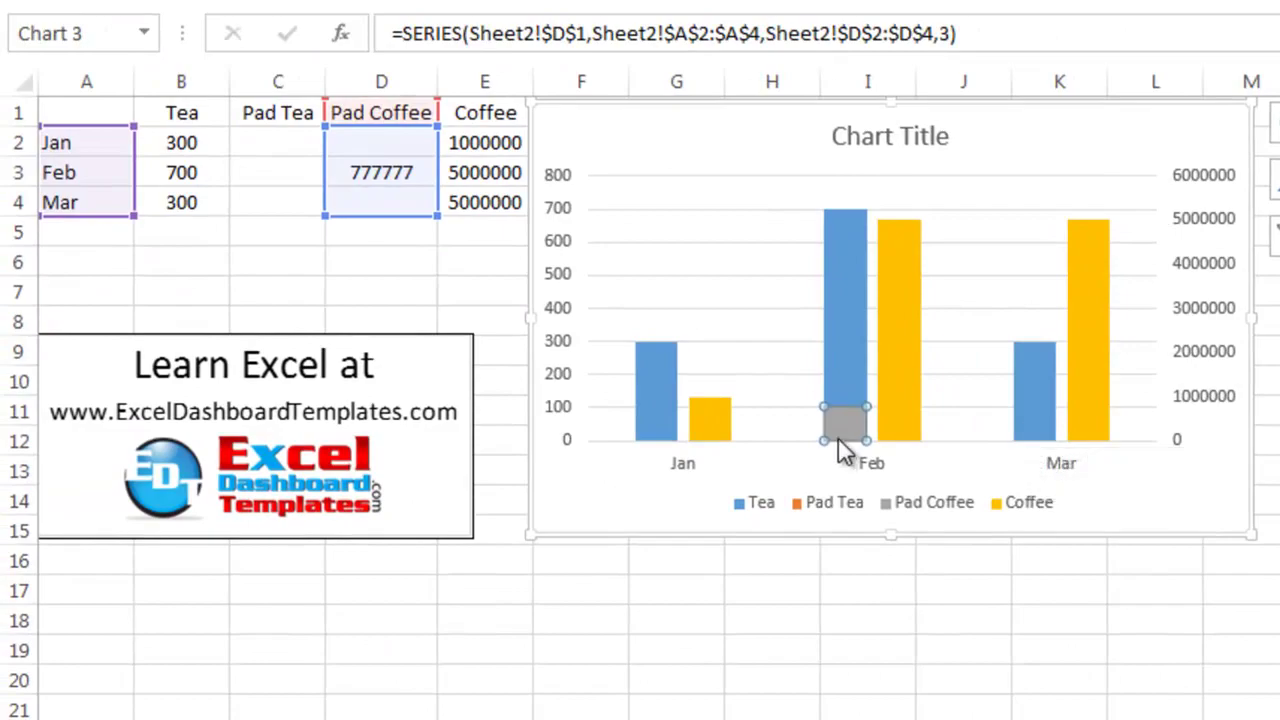
click(380, 172)
key(Delete)
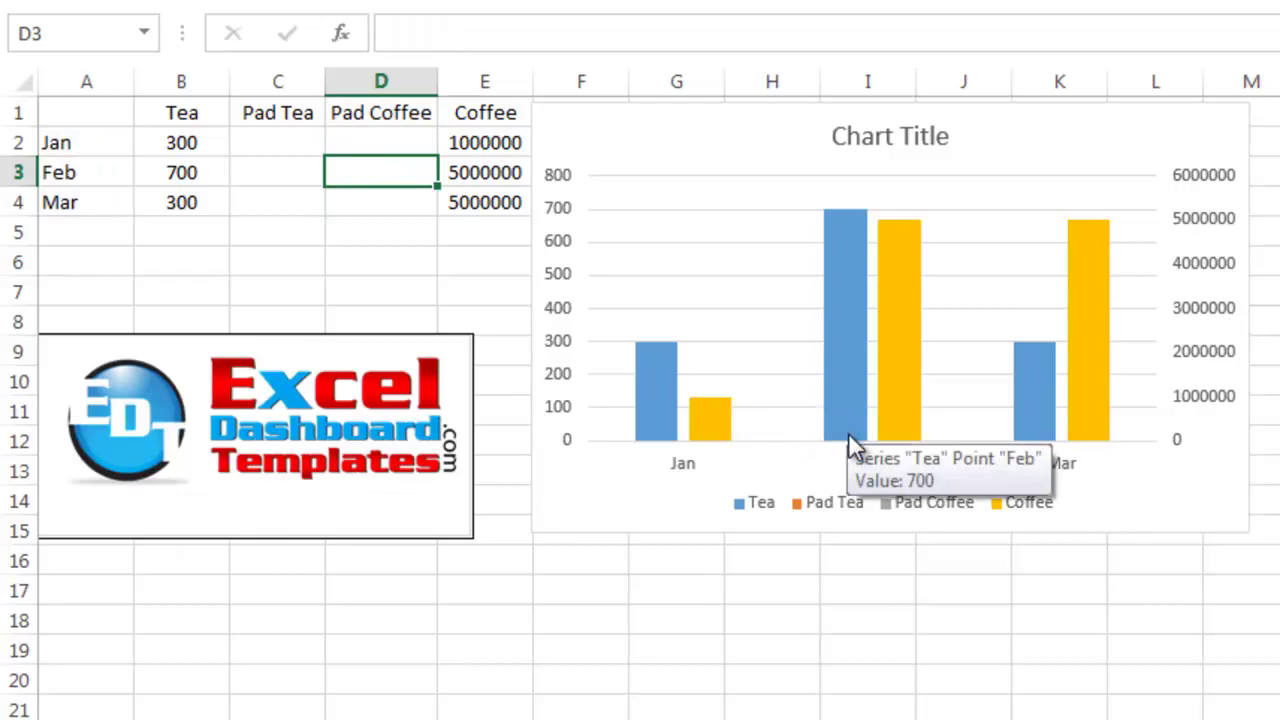
Step: Delete the Pad Tea entry from the chart legend
click(830, 506)
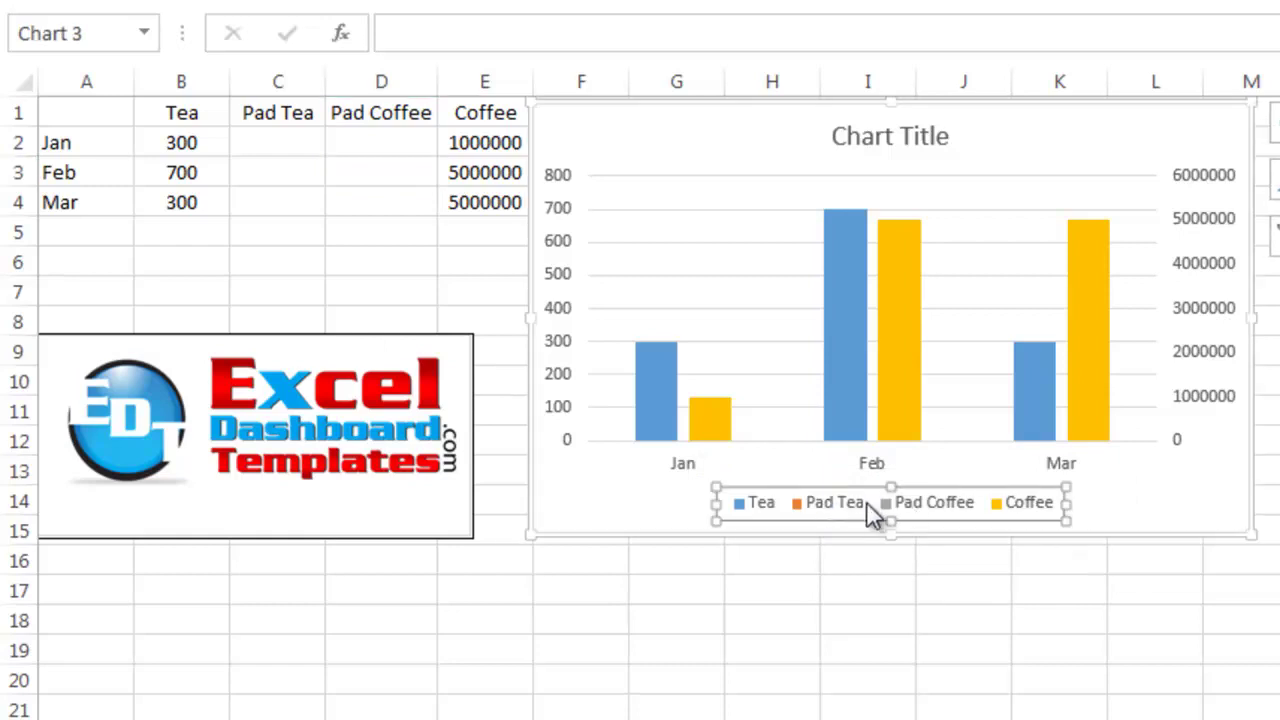
click(838, 506)
click(920, 515)
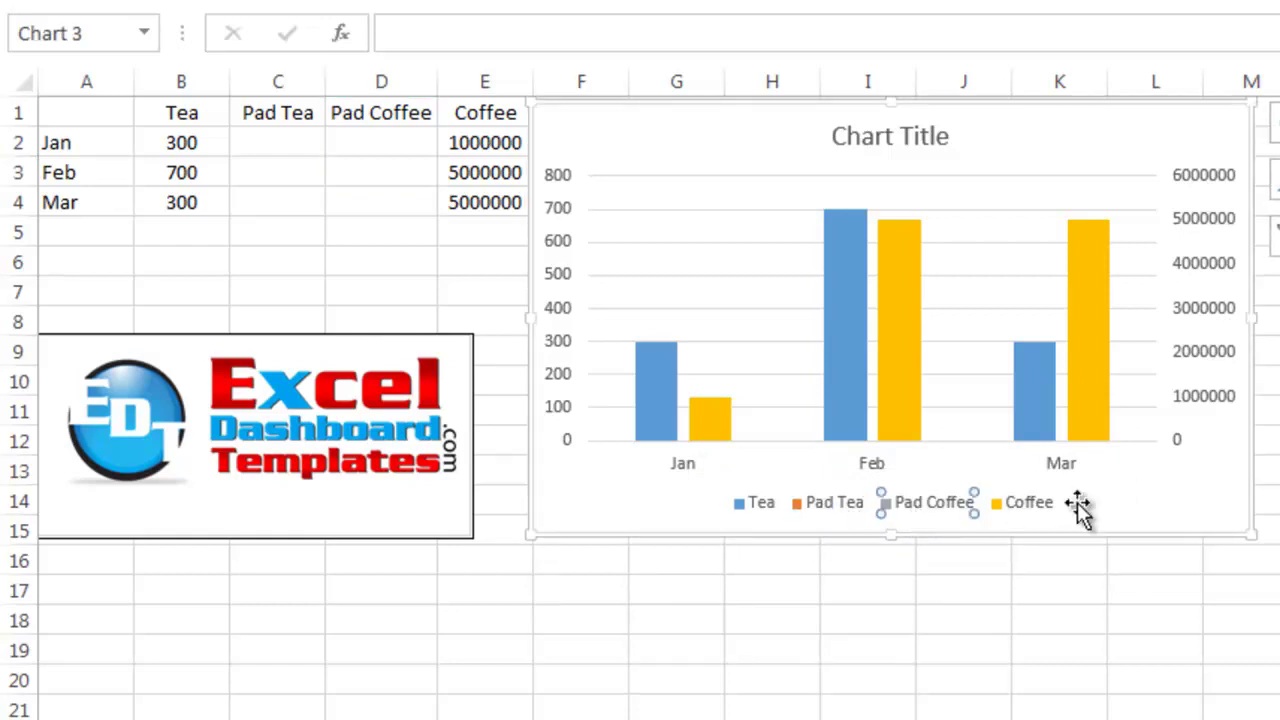
click(1140, 506)
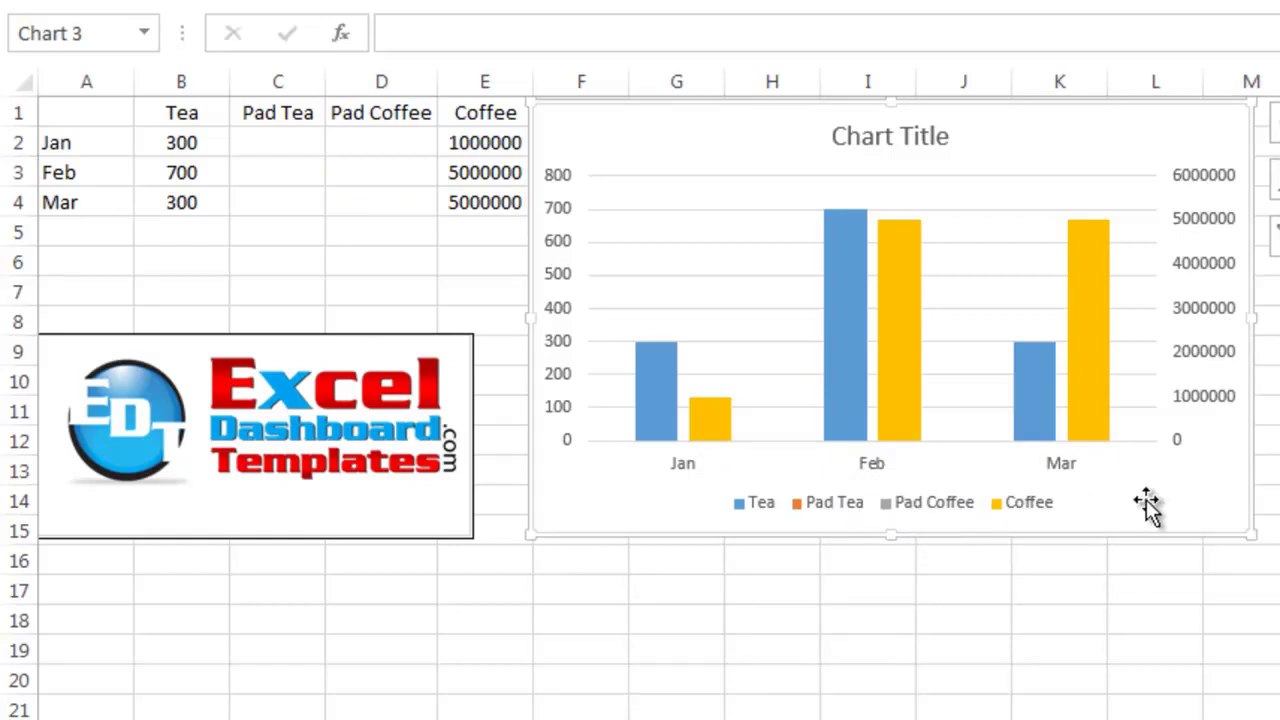
click(848, 508)
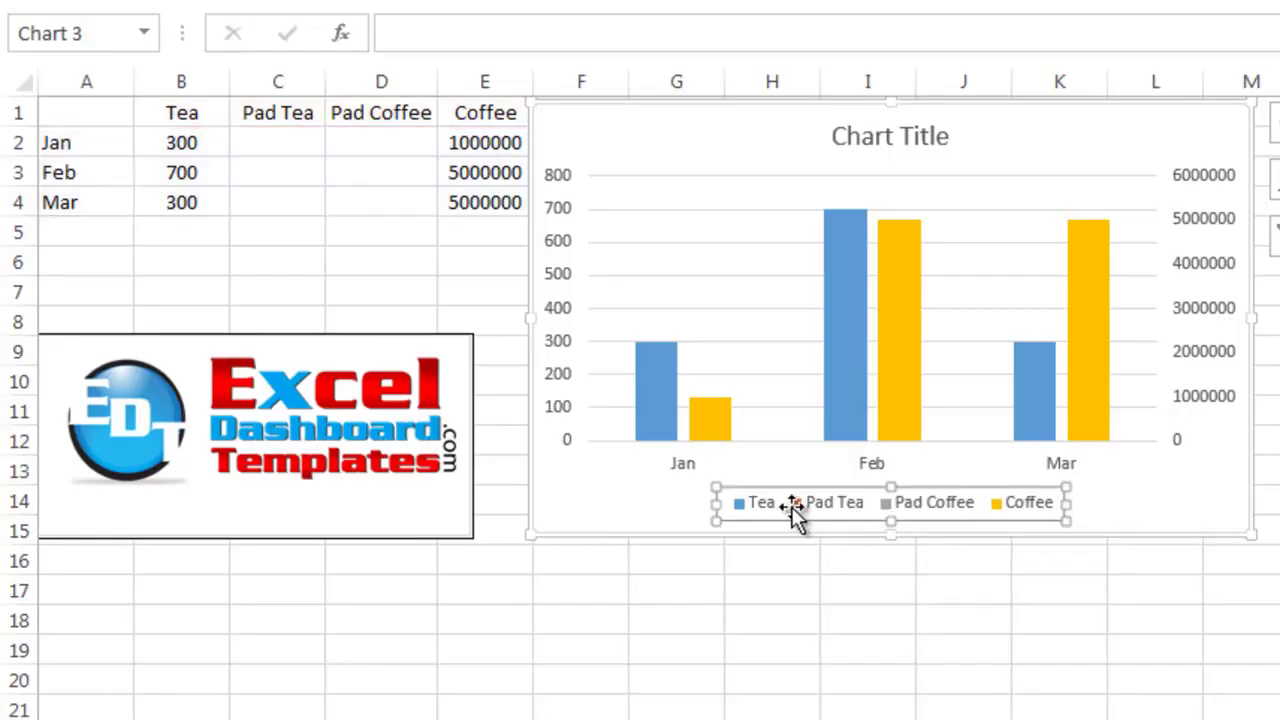
click(824, 508)
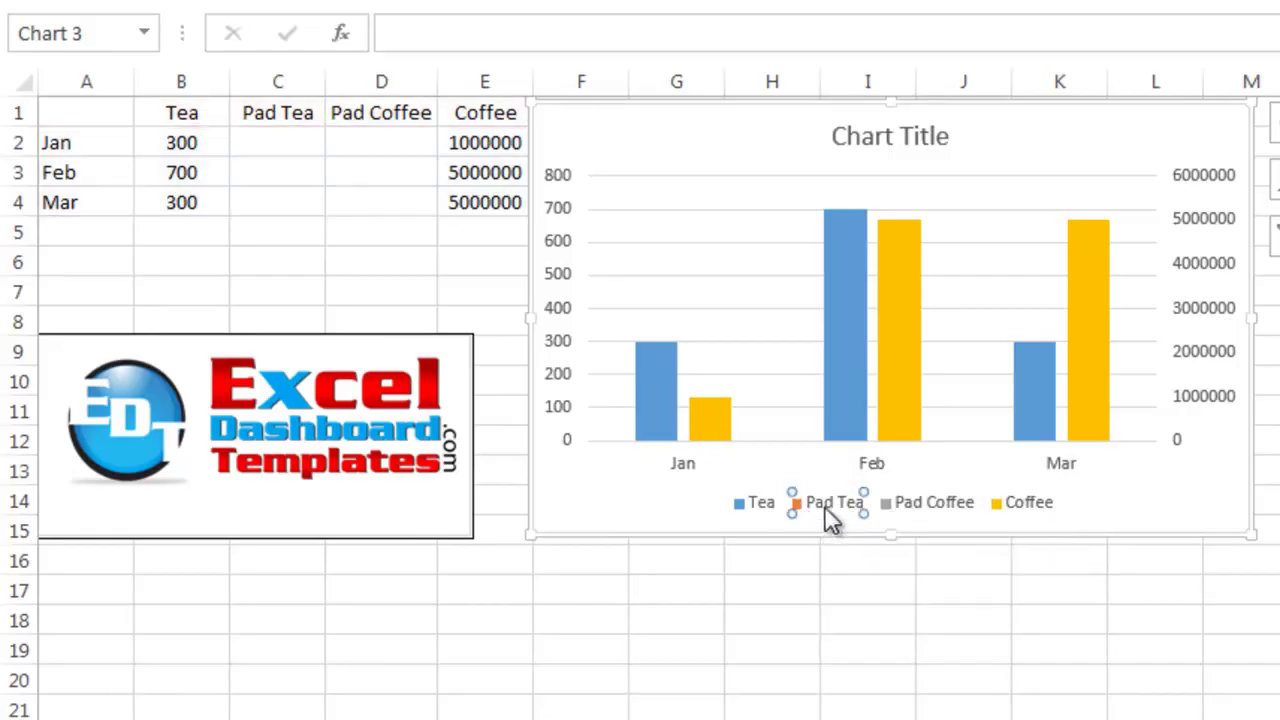
key(Delete)
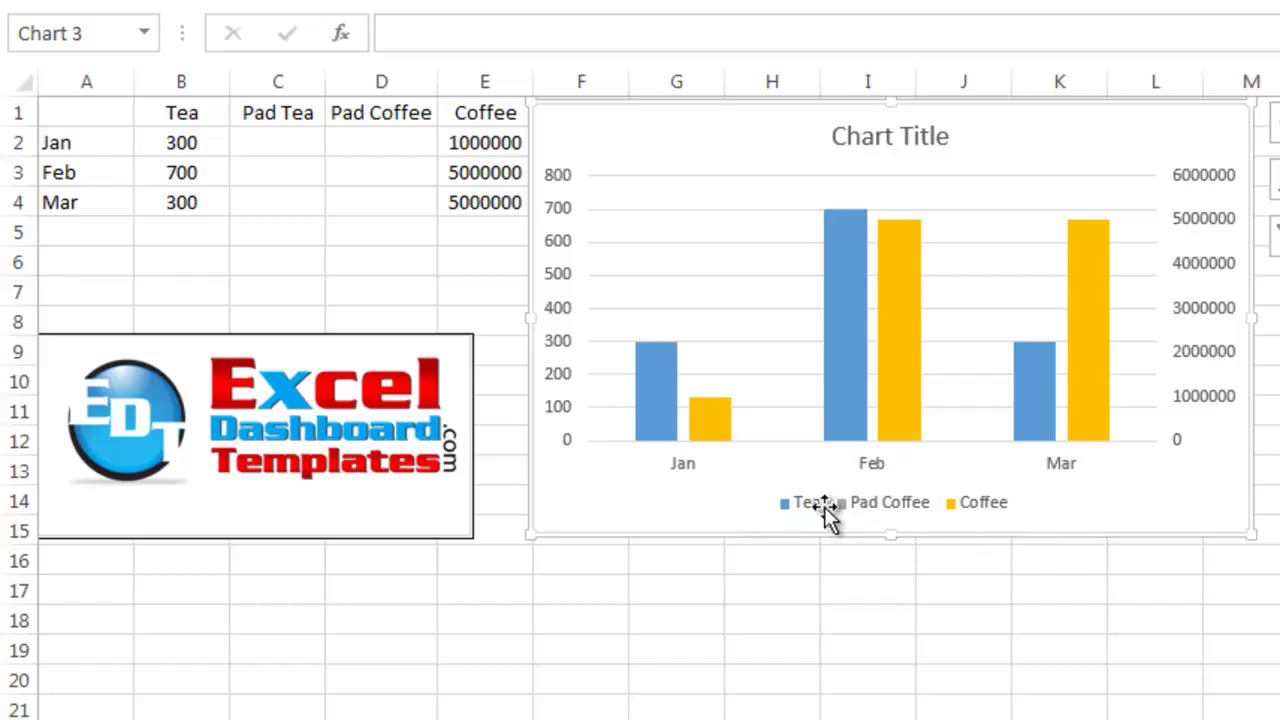
Step: Delete the Pad Coffee legend entry and deselect the chart
click(870, 505)
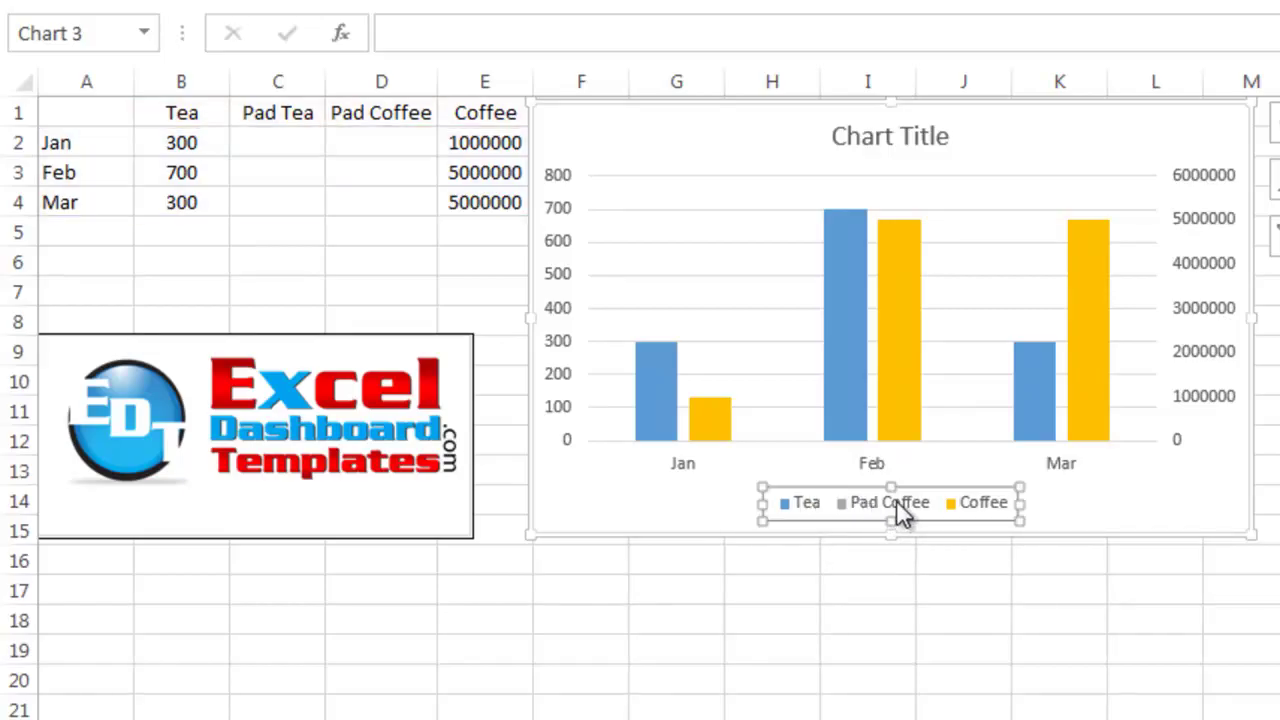
click(903, 512)
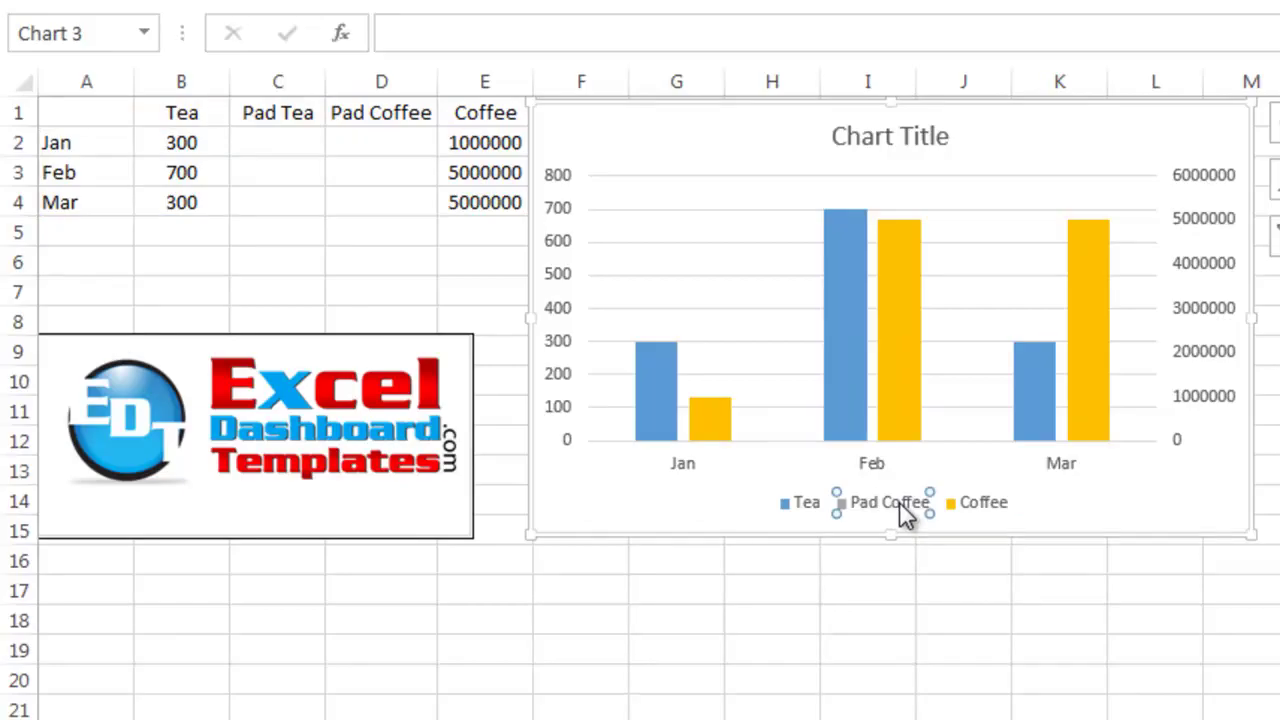
key(Delete)
click(1034, 514)
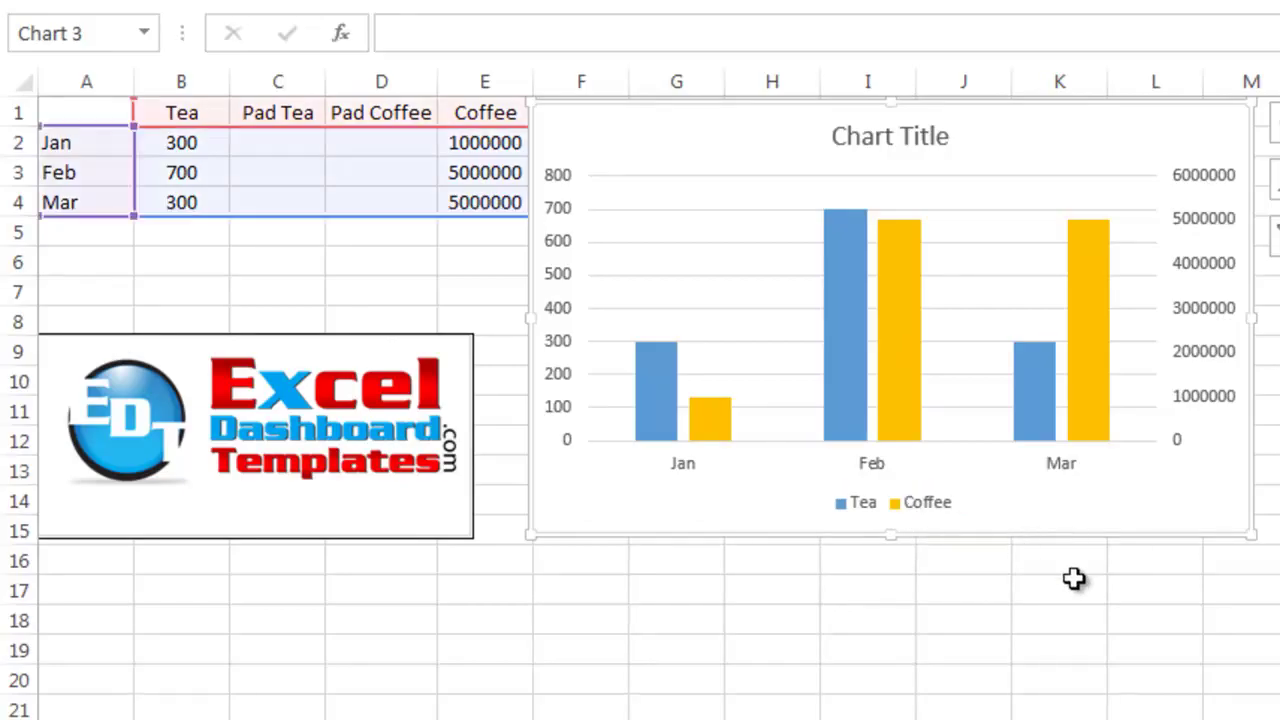
click(1201, 608)
click(1213, 253)
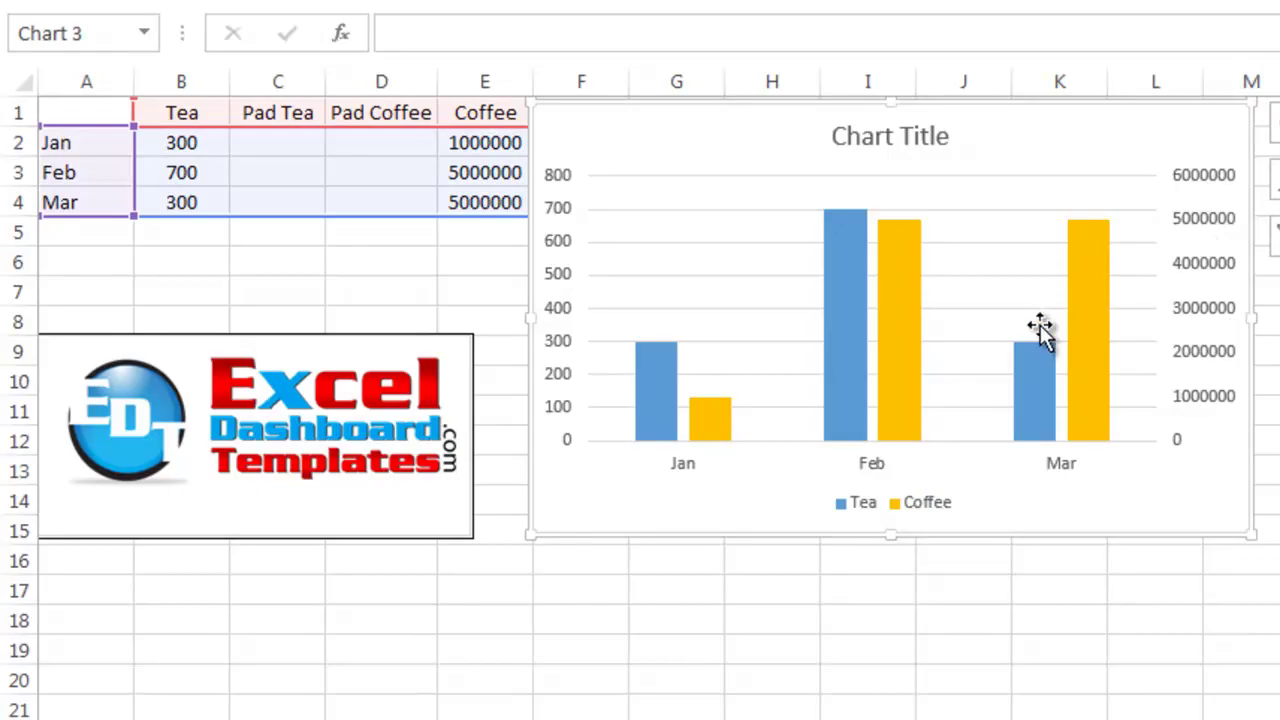
click(896, 258)
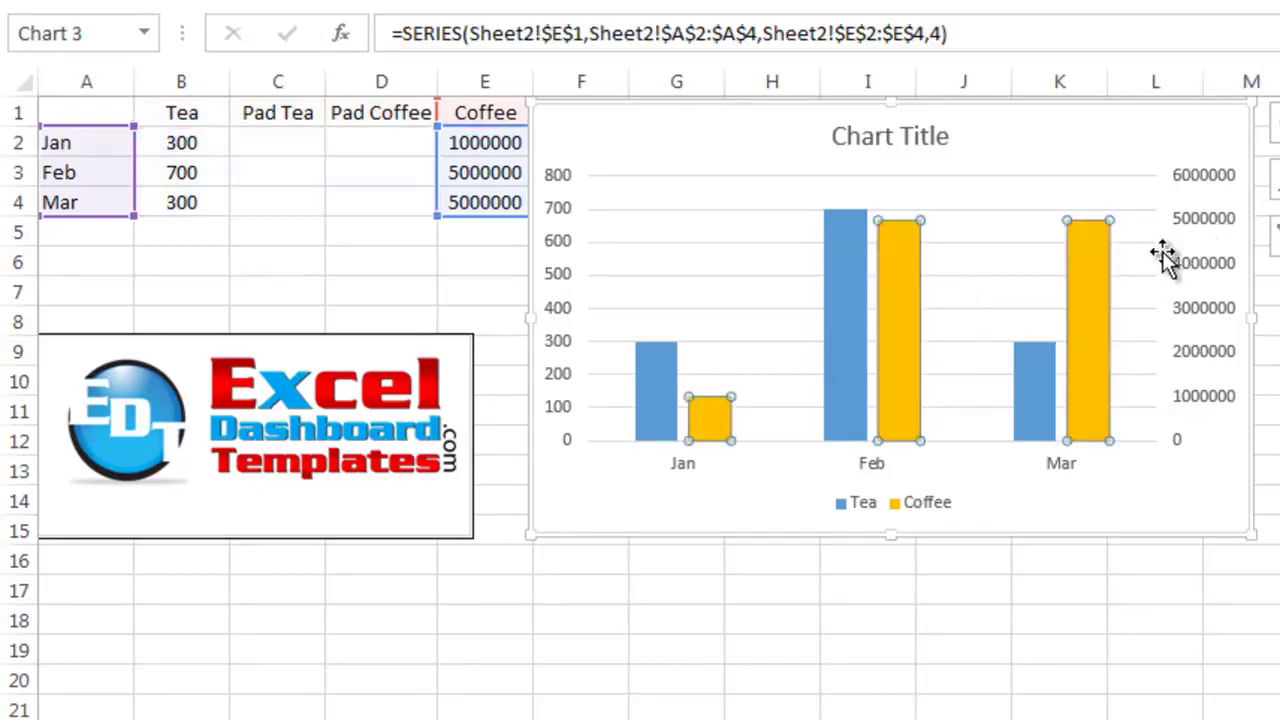
click(664, 405)
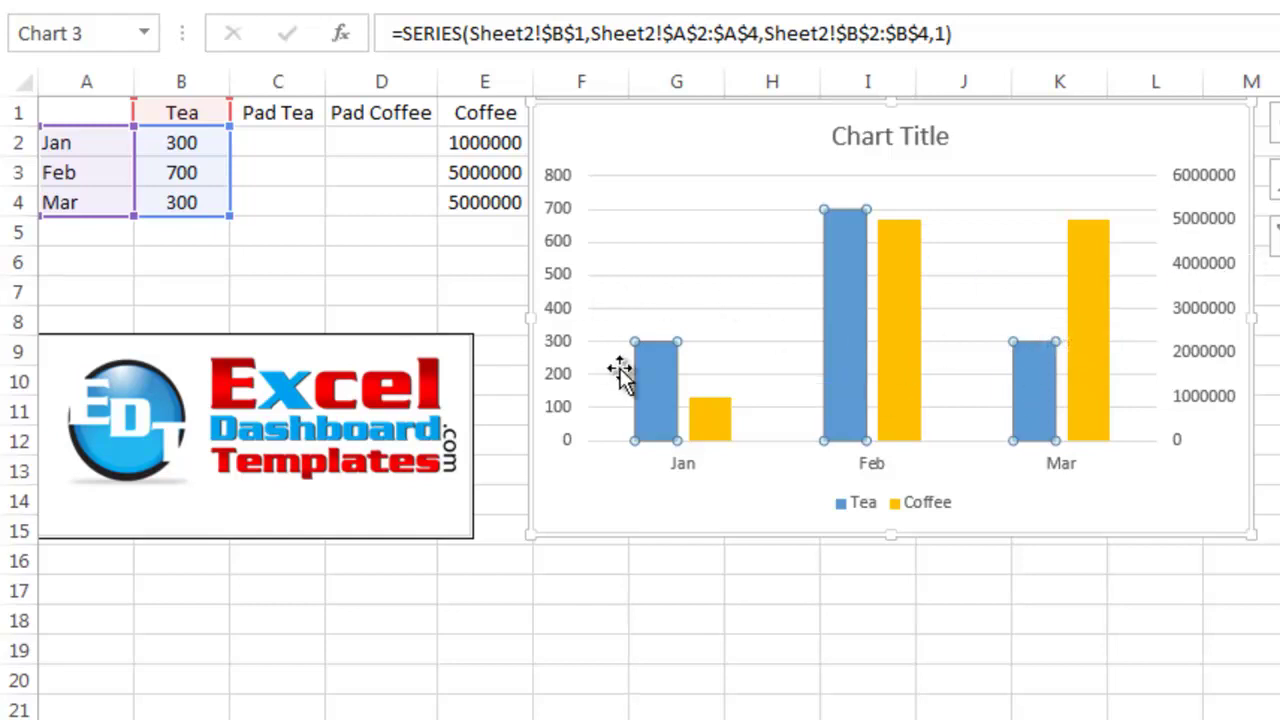
click(660, 385)
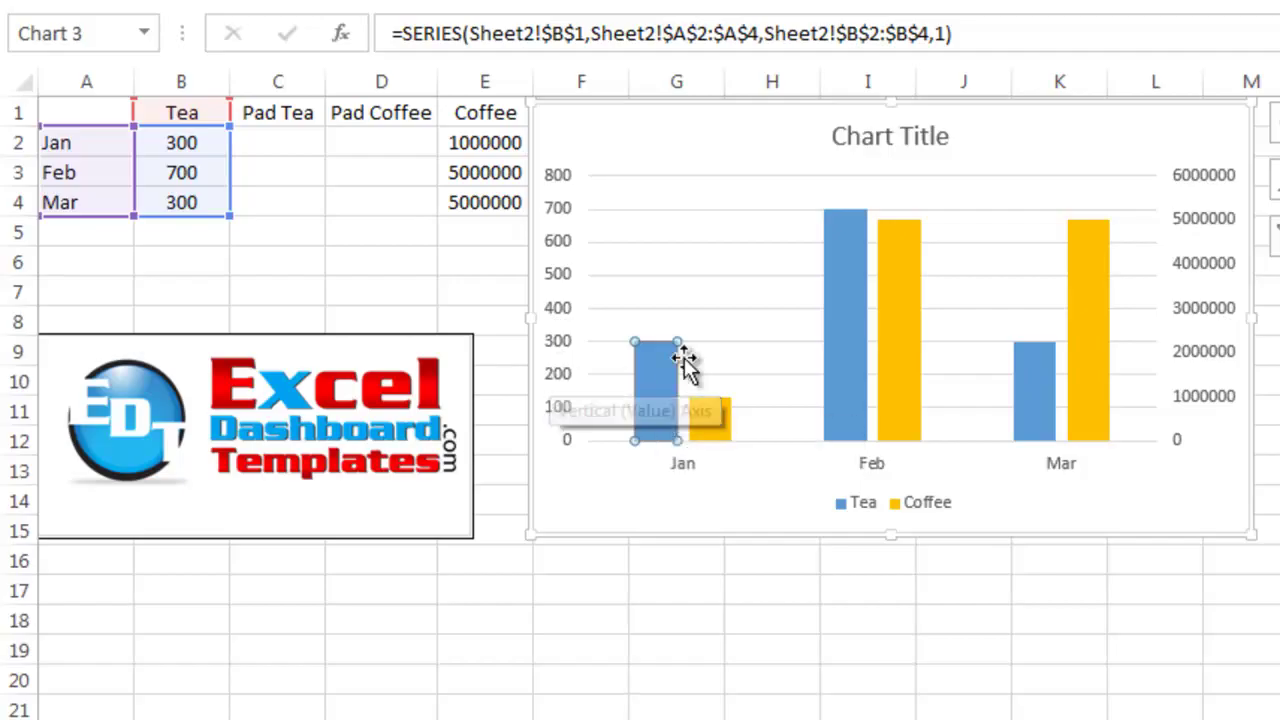
click(1095, 345)
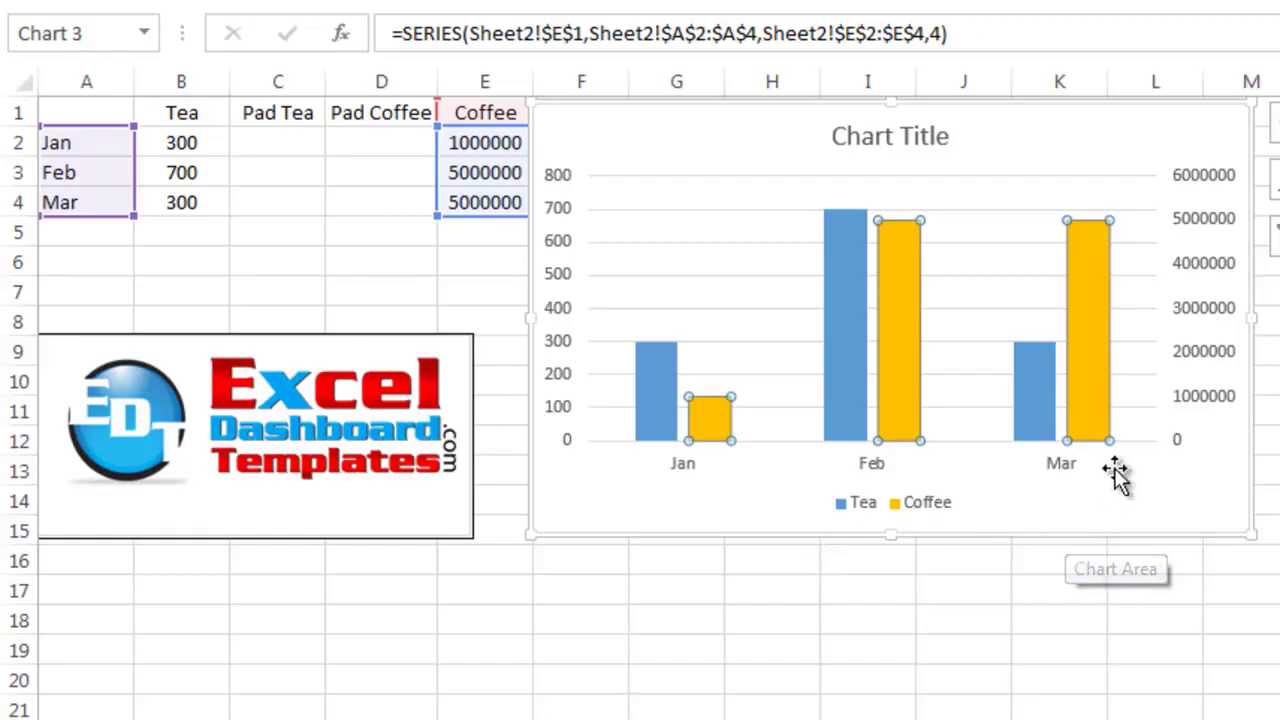
click(495, 291)
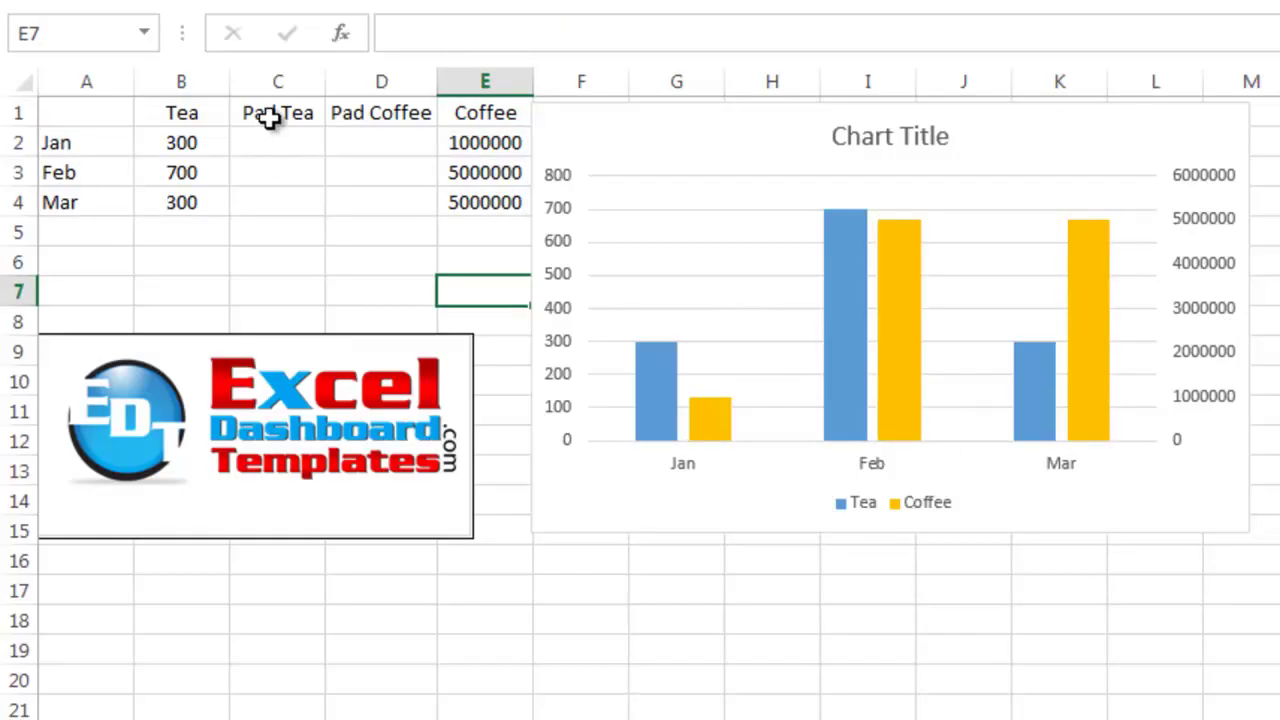
drag(268, 117, 266, 200)
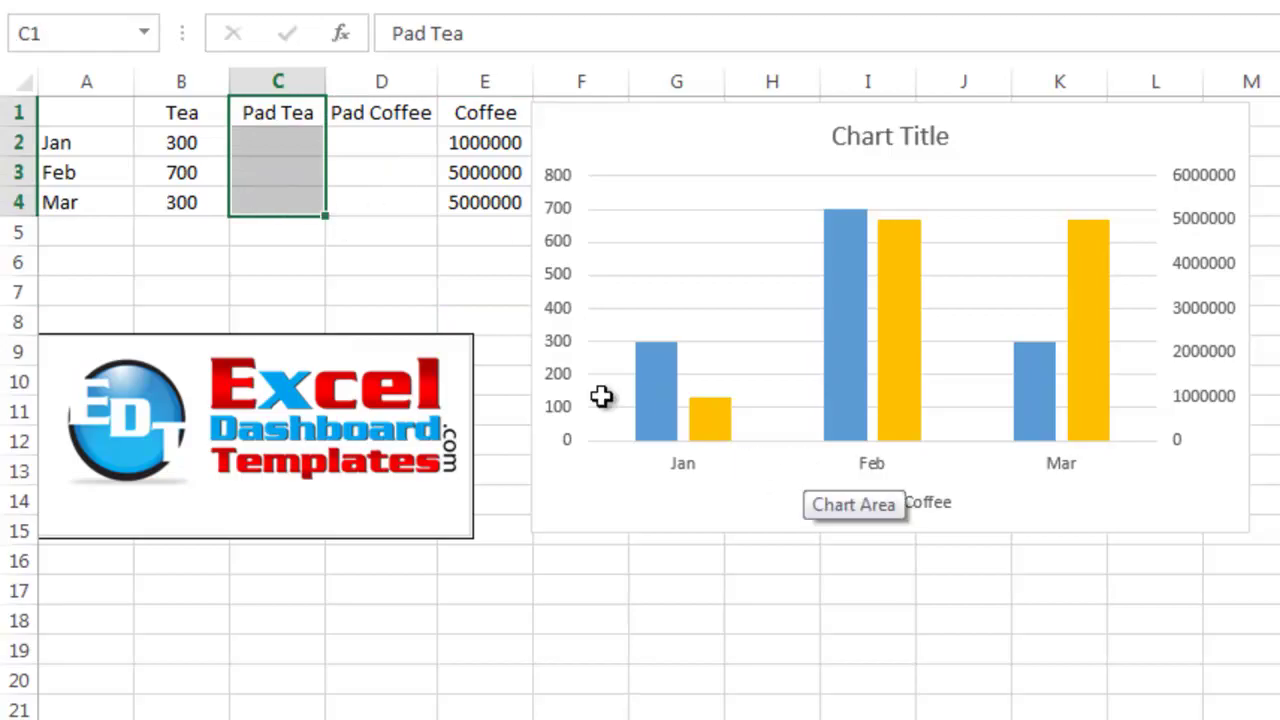
click(388, 172)
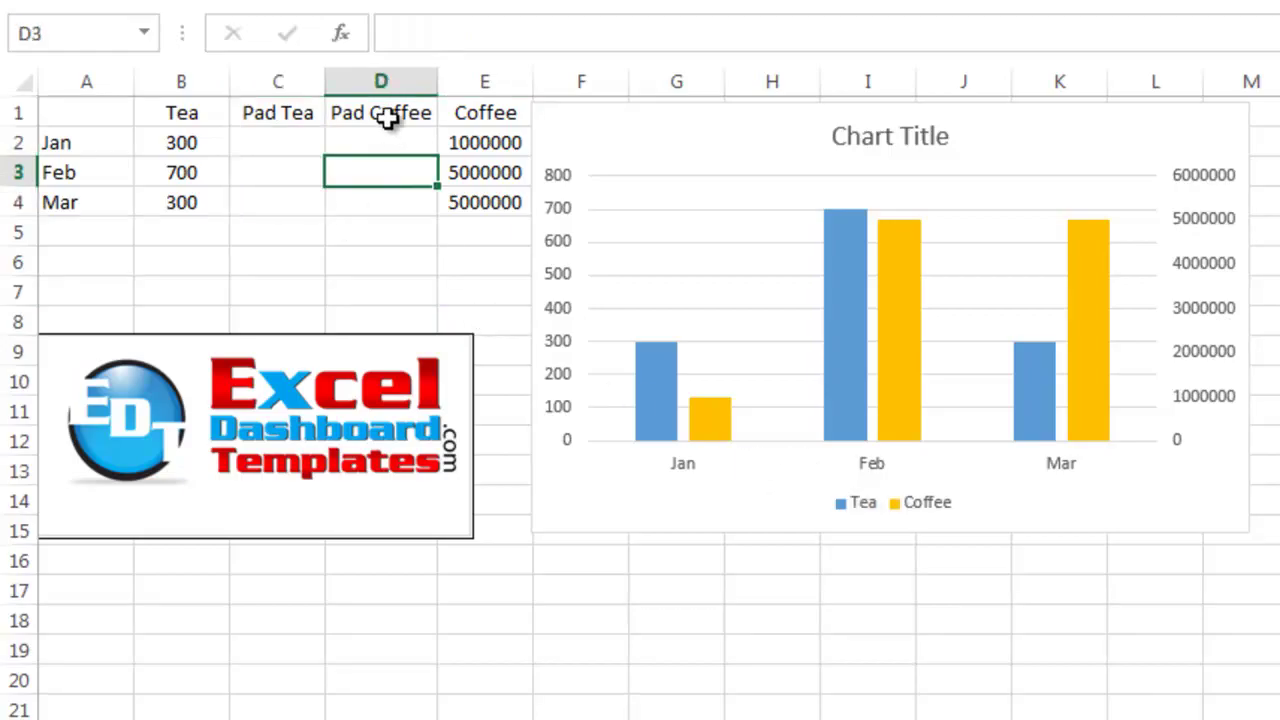
drag(294, 109, 380, 206)
click(297, 131)
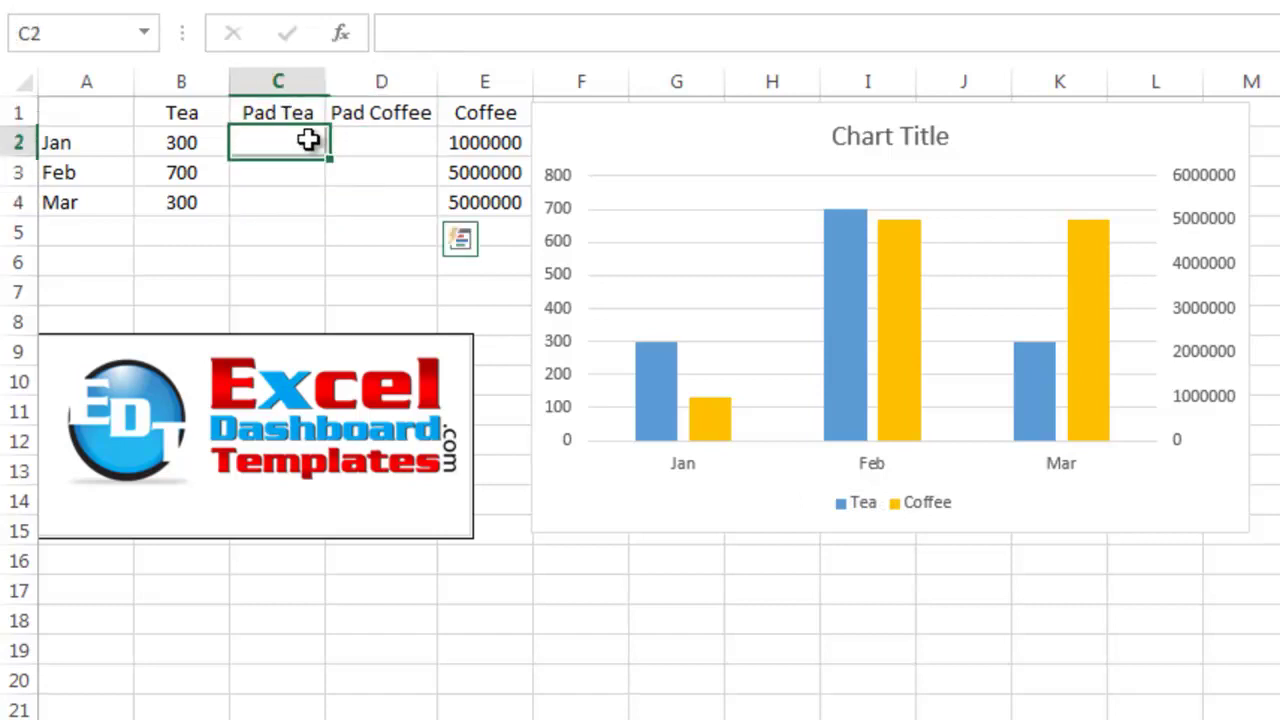
drag(289, 109, 274, 203)
drag(390, 106, 380, 222)
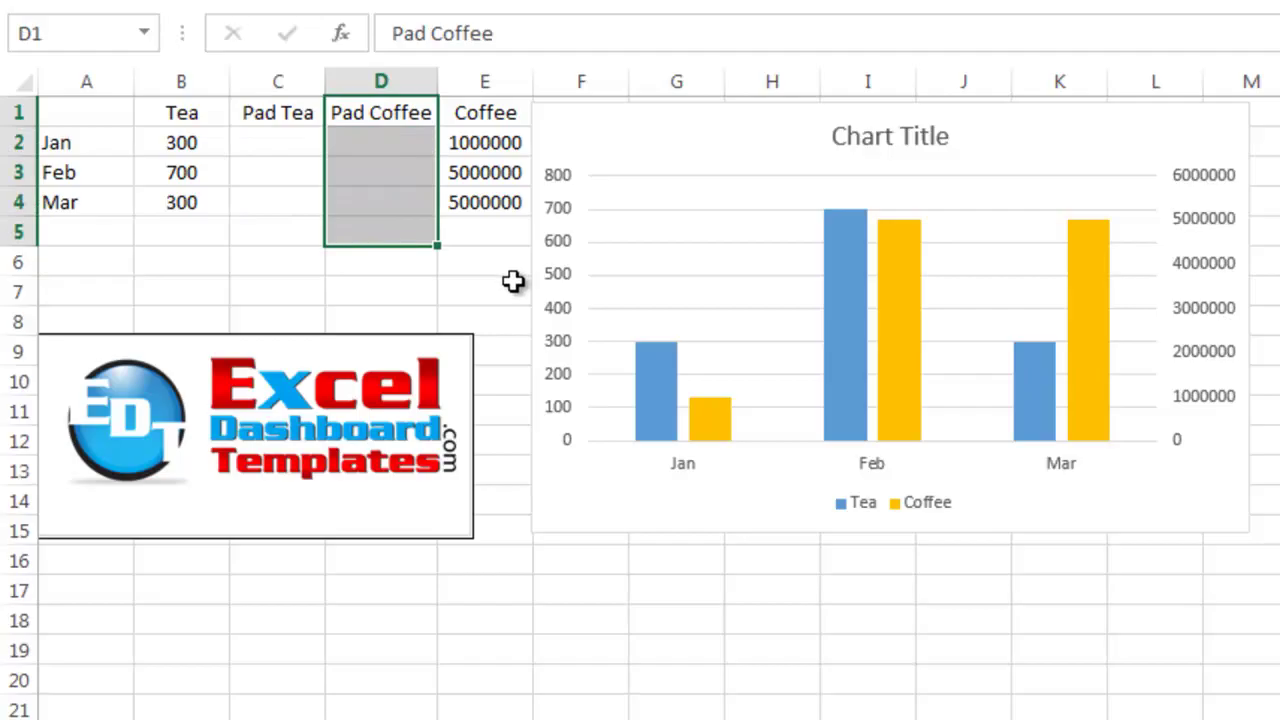